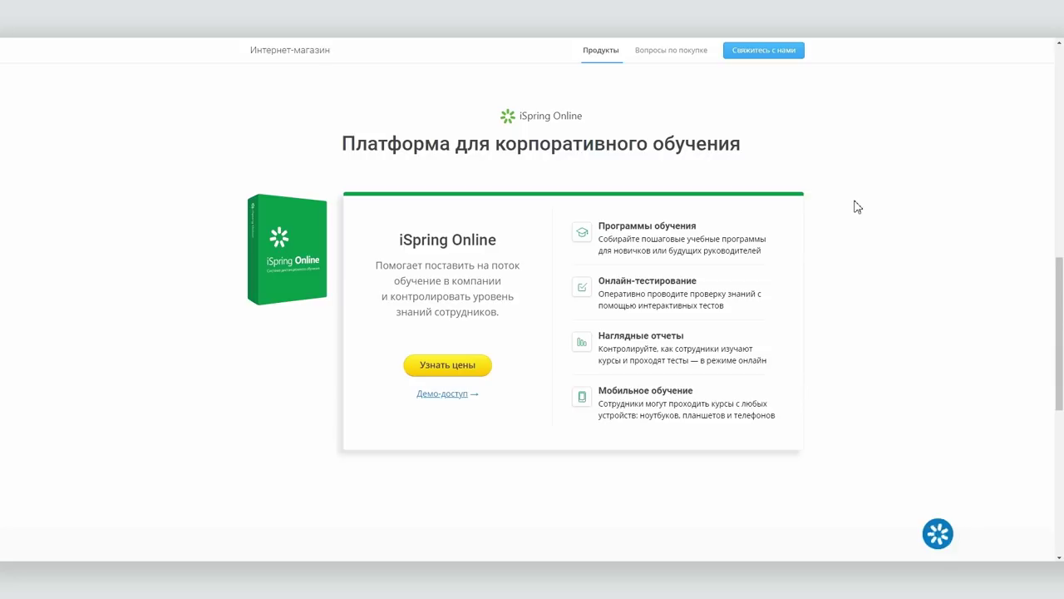
# Dismiss the price request form, start the demo sign-up and enter the account e-mail
pyautogui.click(435, 370)
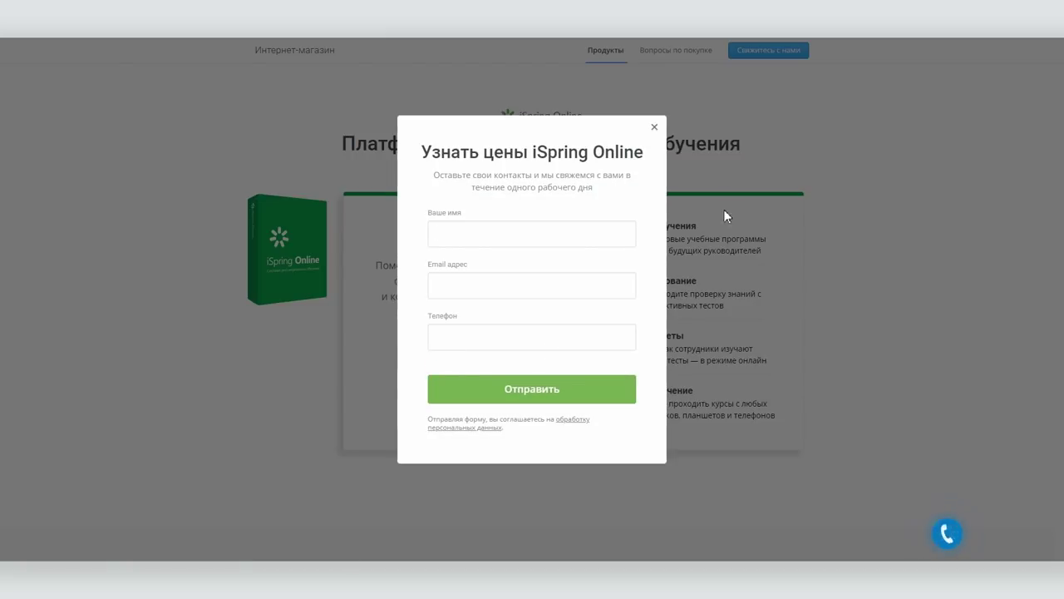
pyautogui.click(653, 128)
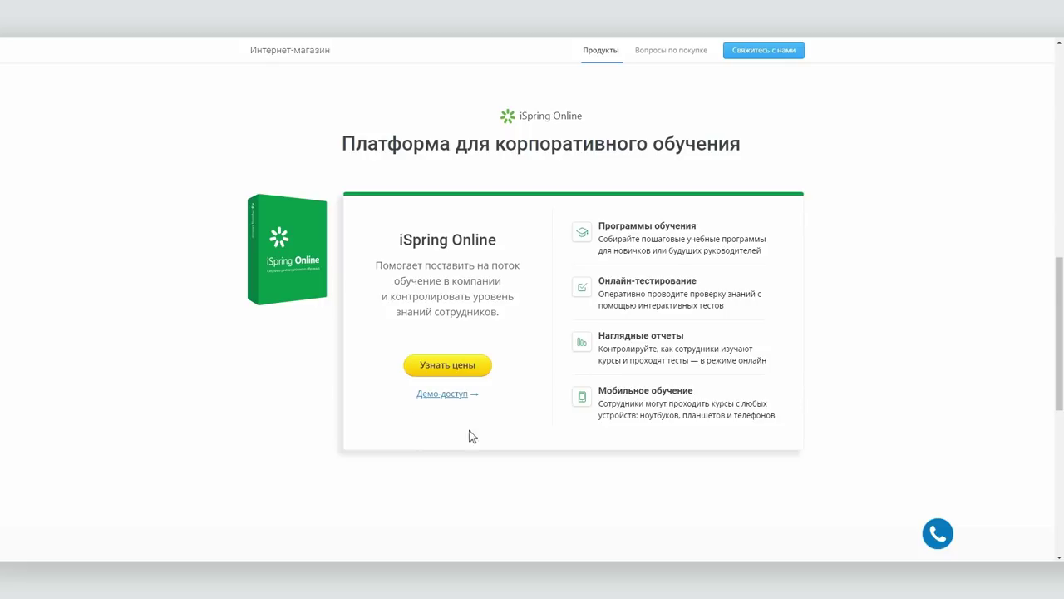
pyautogui.click(431, 393)
pyautogui.click(492, 315)
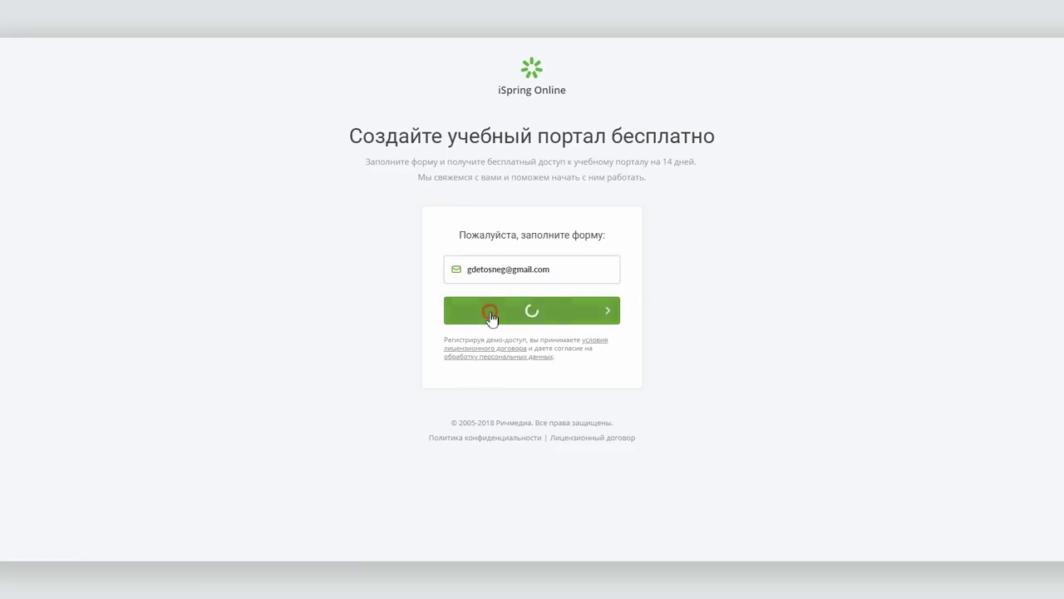
pyautogui.click(491, 310)
# Enter the user's first name and phone number, submit the trial registration and log in
pyautogui.write('Владимир')
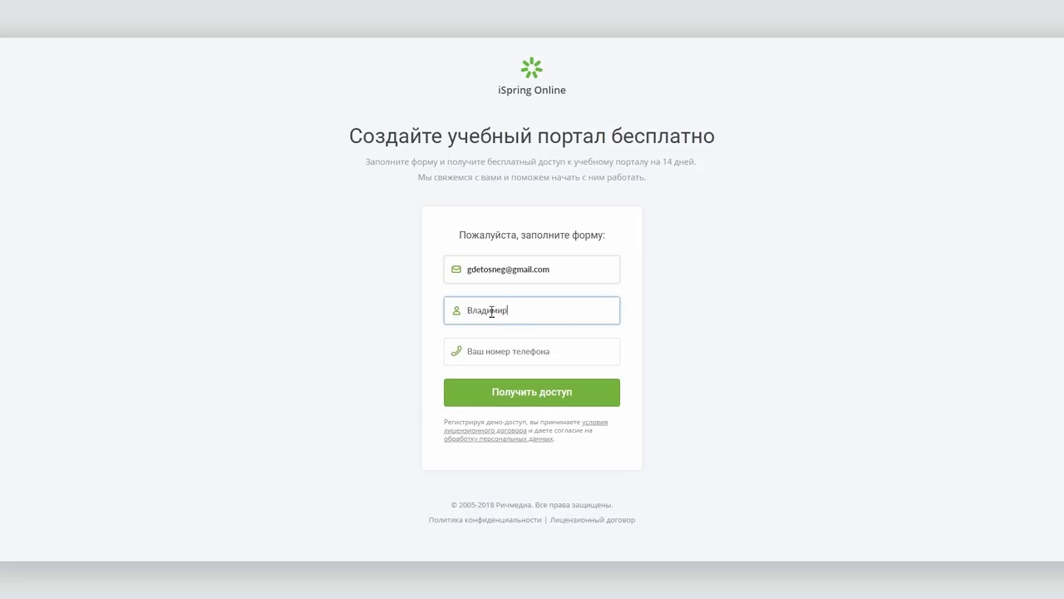
pyautogui.press('Tab')
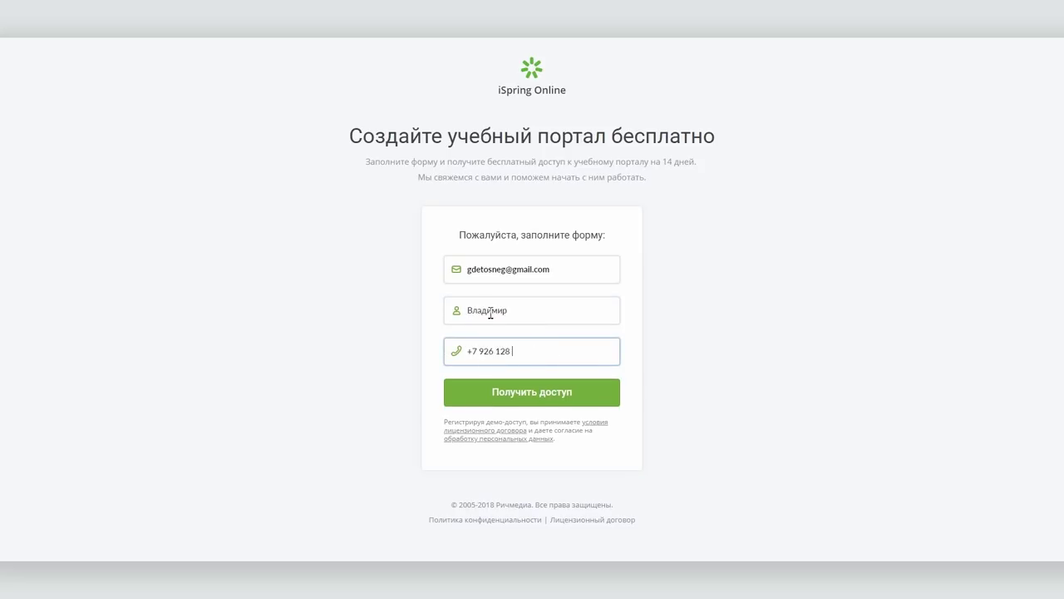
pyautogui.click(521, 396)
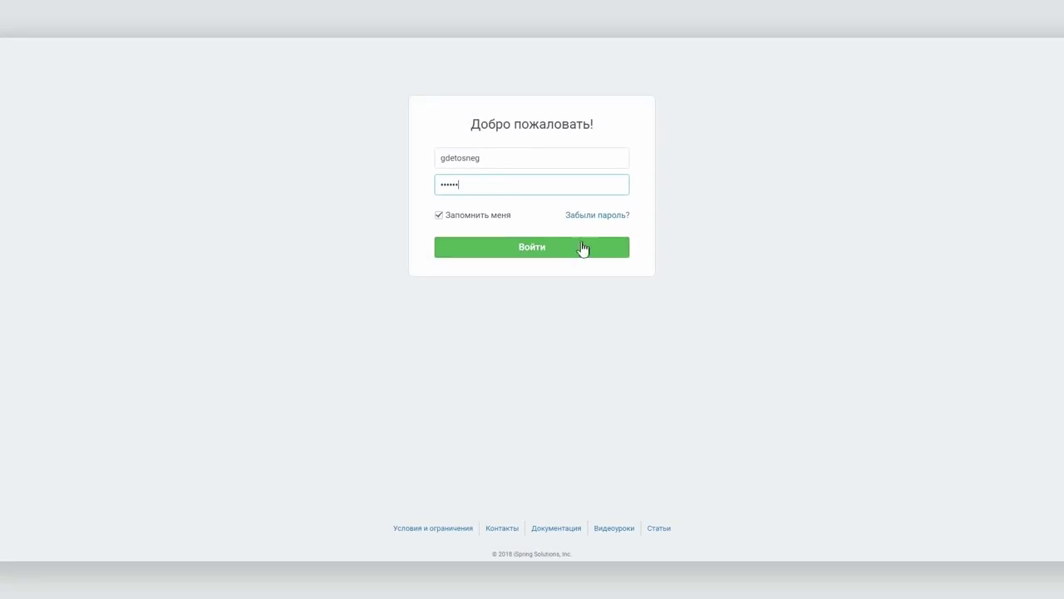
pyautogui.click(547, 249)
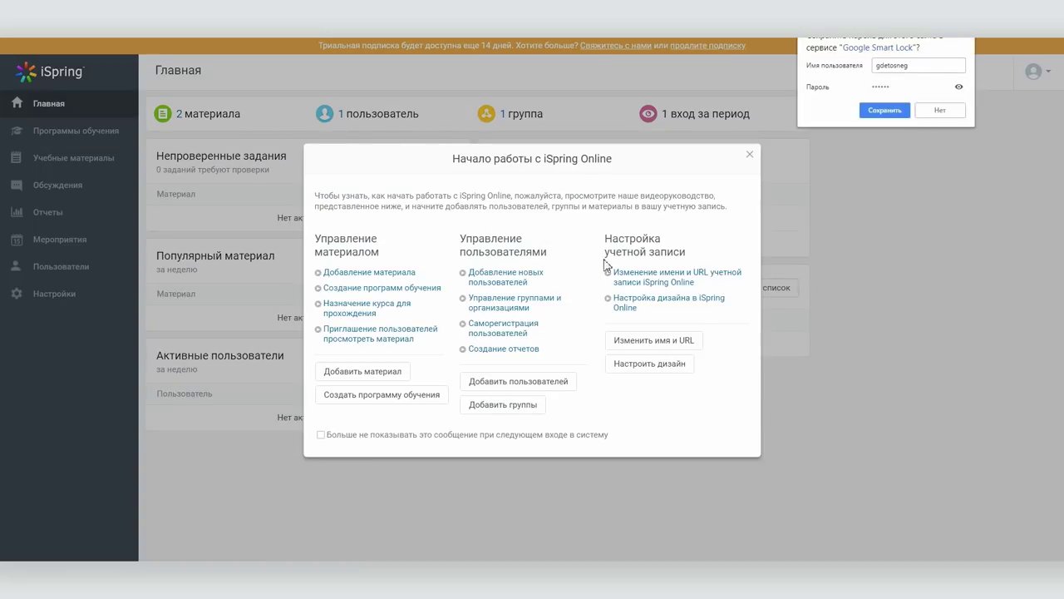
# Decline Chrome's password saving and open the Добавление материала tutorial link
pyautogui.click(939, 111)
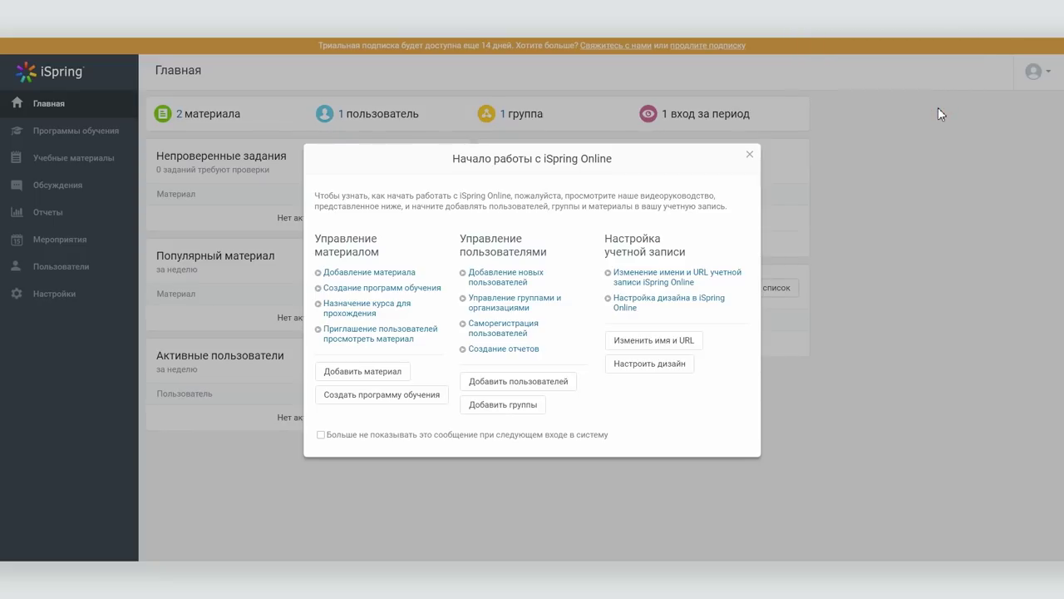
pyautogui.click(394, 272)
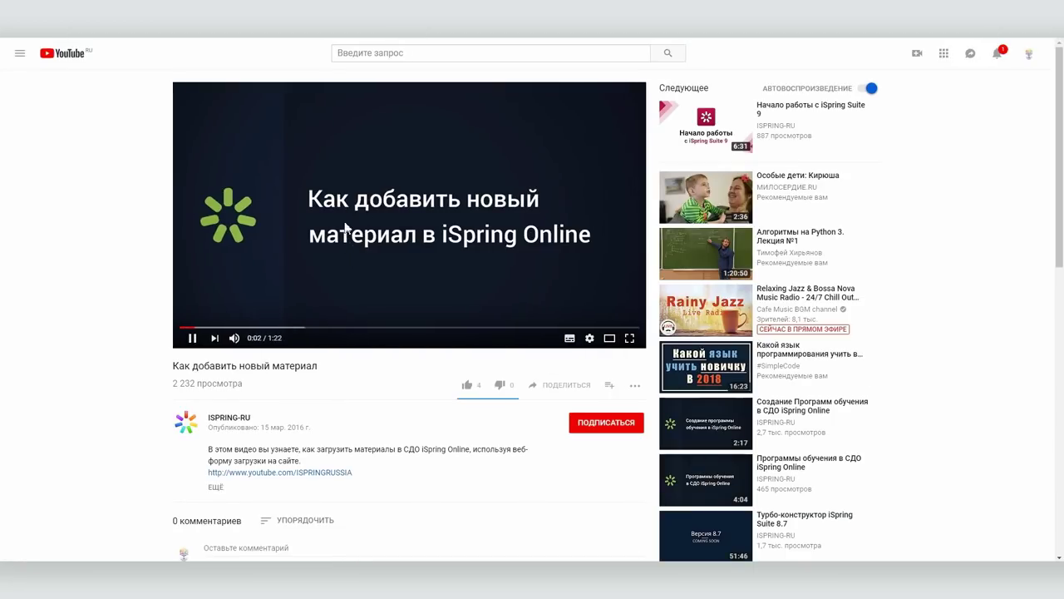
# Pause the YouTube tutorial on adding a new material
pyautogui.click(191, 338)
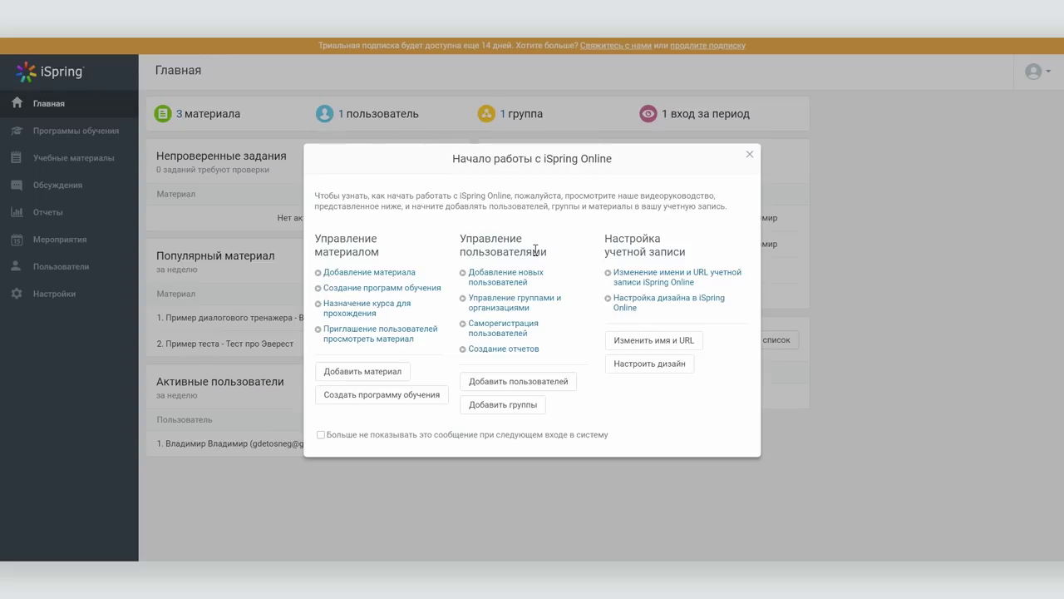
# Close the Начало работы с iSpring Online welcome dialog
pyautogui.click(749, 154)
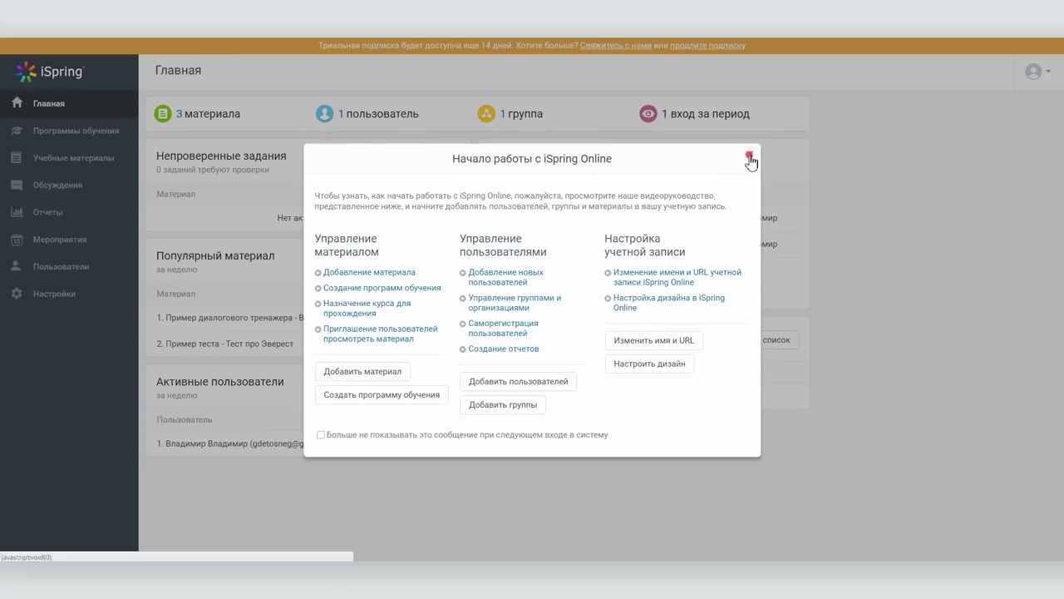
pyautogui.click(750, 156)
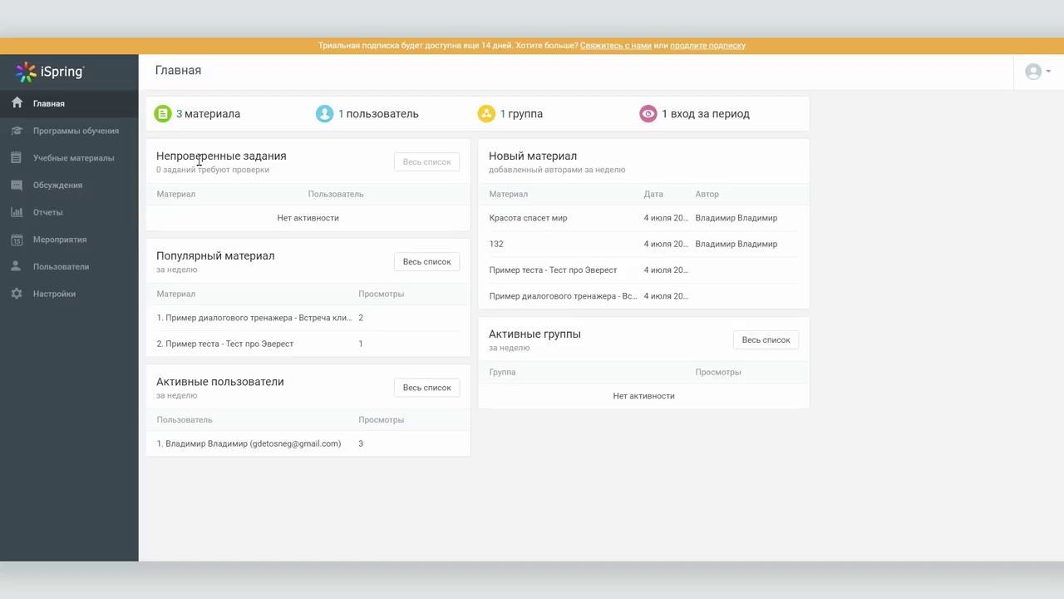
# Browse the portal settings' Дизайн and Функции tabs
pyautogui.click(44, 294)
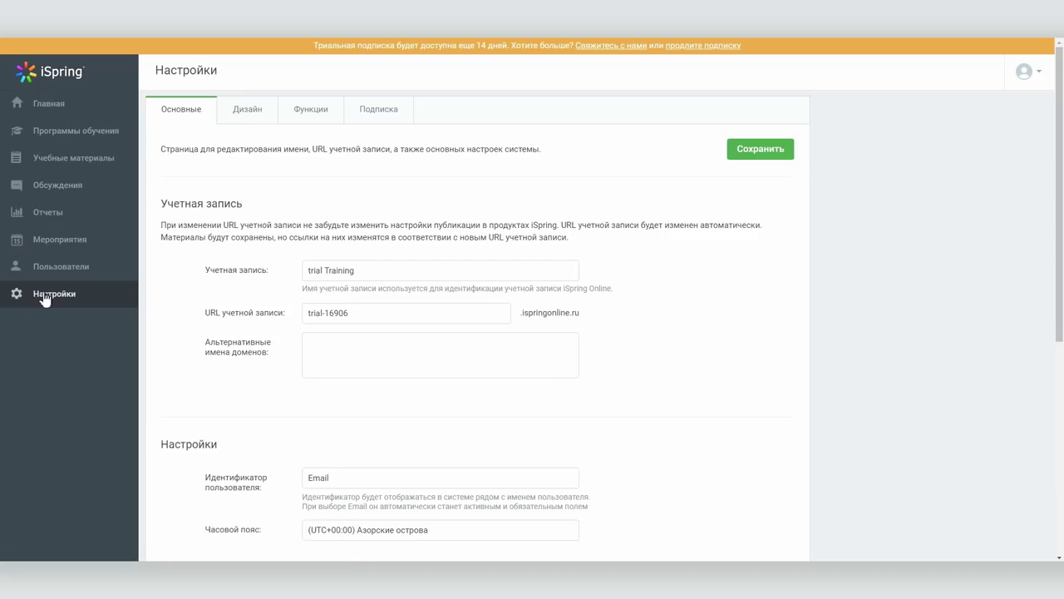
pyautogui.scroll(-5, 212, 321)
pyautogui.scroll(5, 214, 312)
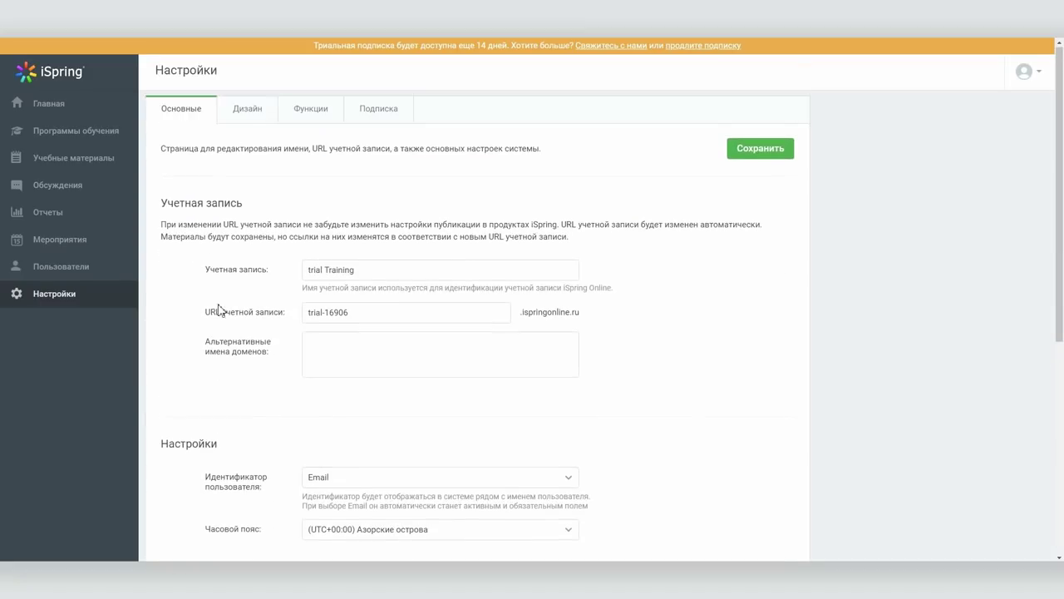
pyautogui.click(235, 112)
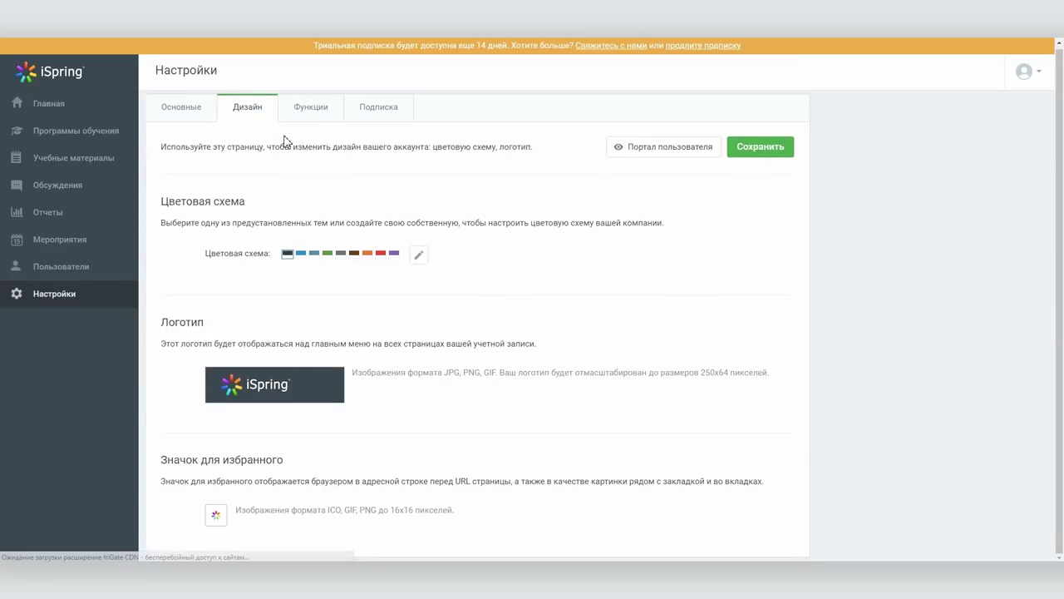
pyautogui.click(308, 101)
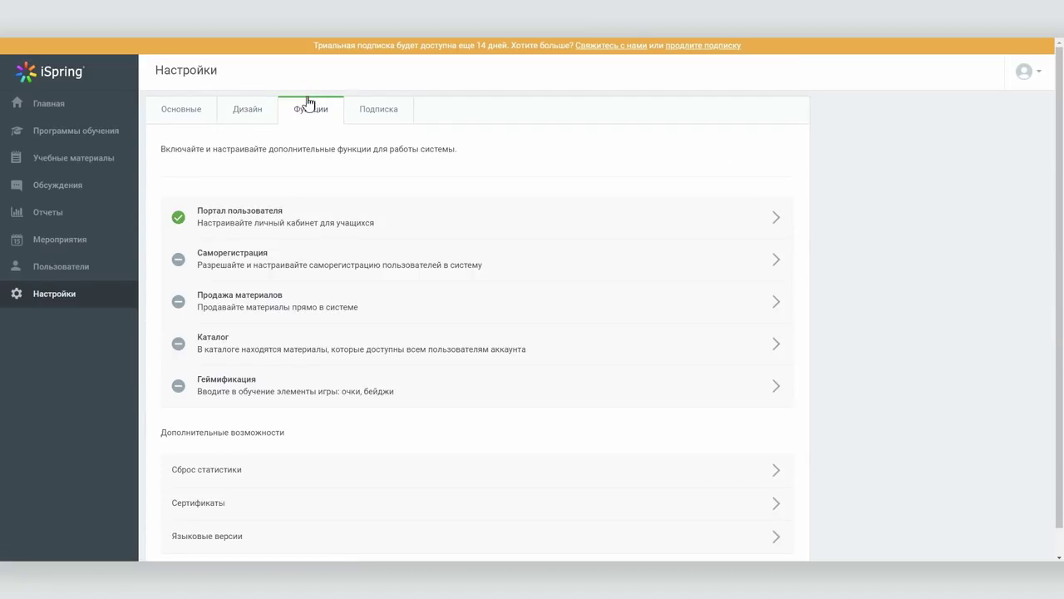
# Toggle Продажа материалов on and back off, then review the Trial (14 days) subscription details
pyautogui.click(294, 303)
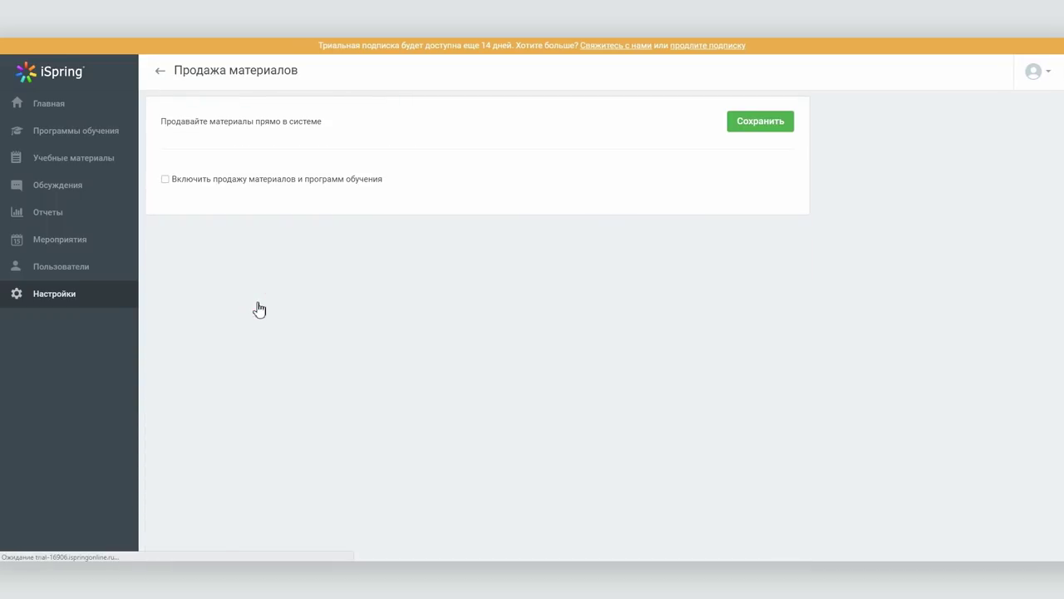
pyautogui.click(165, 180)
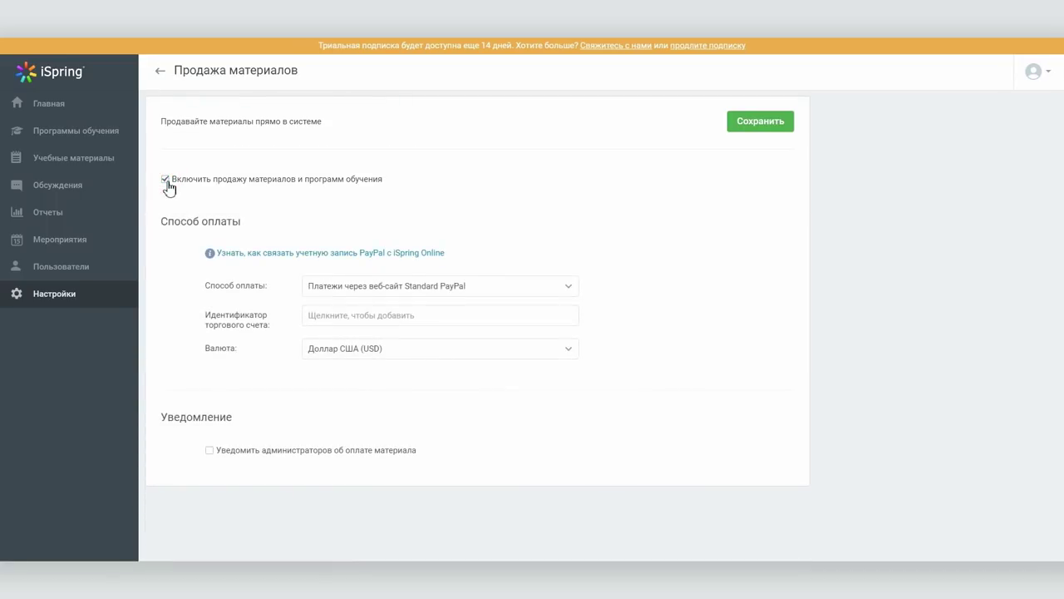
pyautogui.click(166, 180)
pyautogui.click(159, 71)
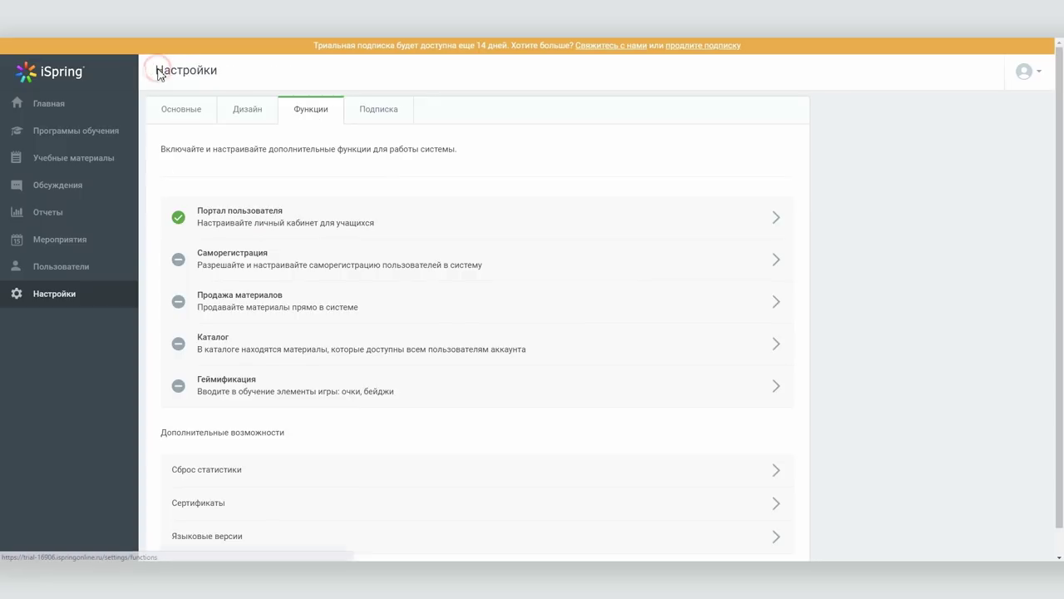
pyautogui.click(377, 124)
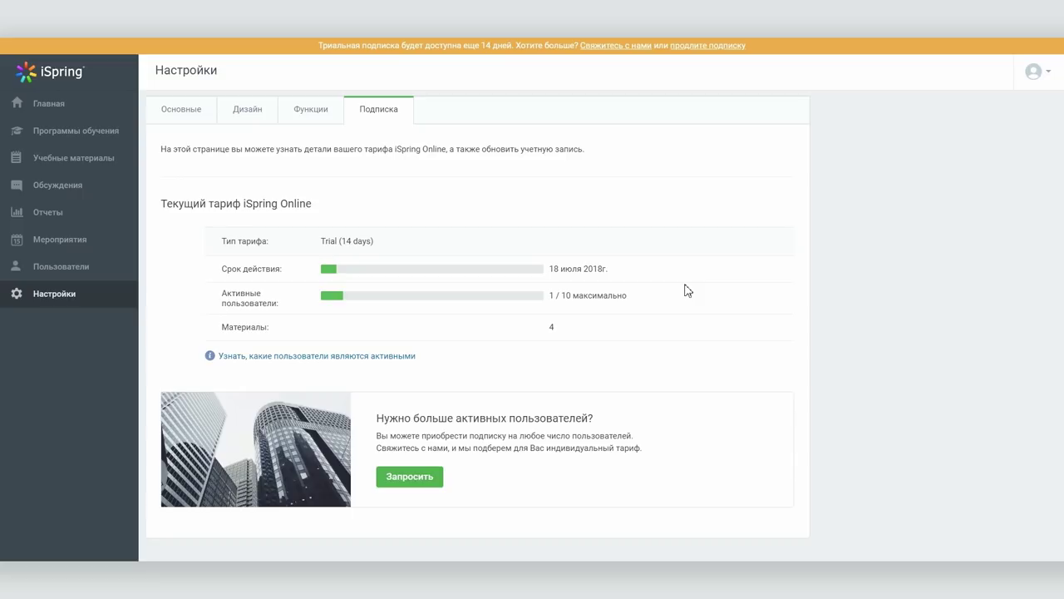
pyautogui.click(39, 273)
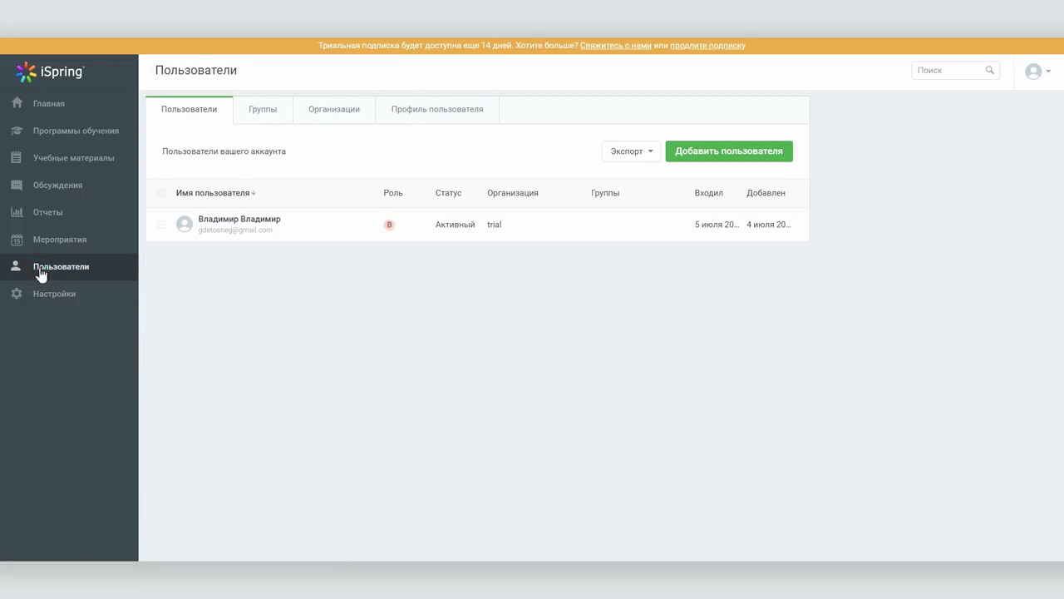
pyautogui.click(274, 114)
pyautogui.click(329, 114)
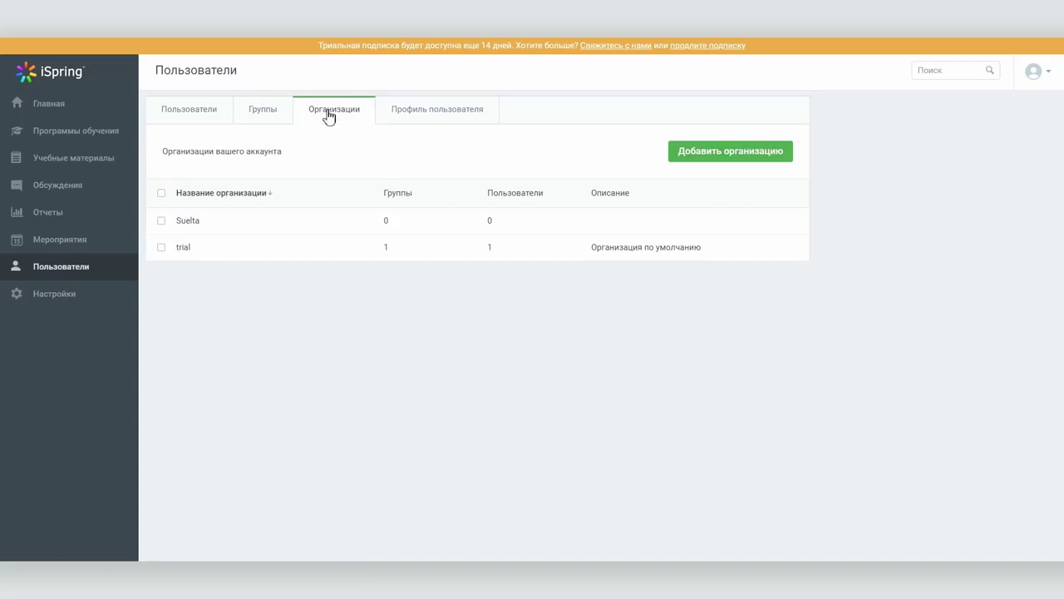
pyautogui.click(709, 149)
pyautogui.click(649, 371)
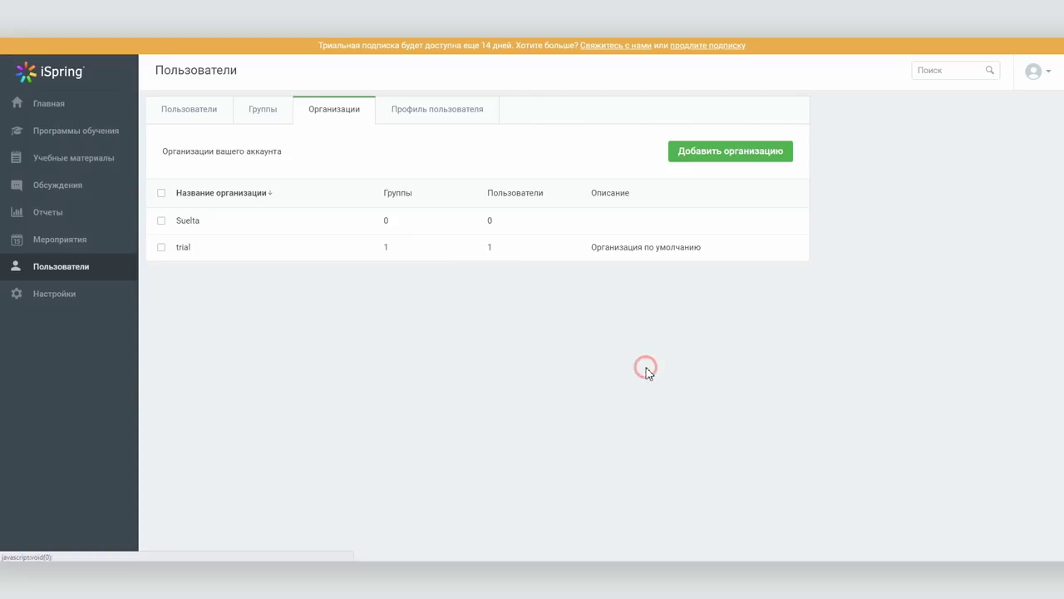
pyautogui.click(154, 110)
pyautogui.click(626, 153)
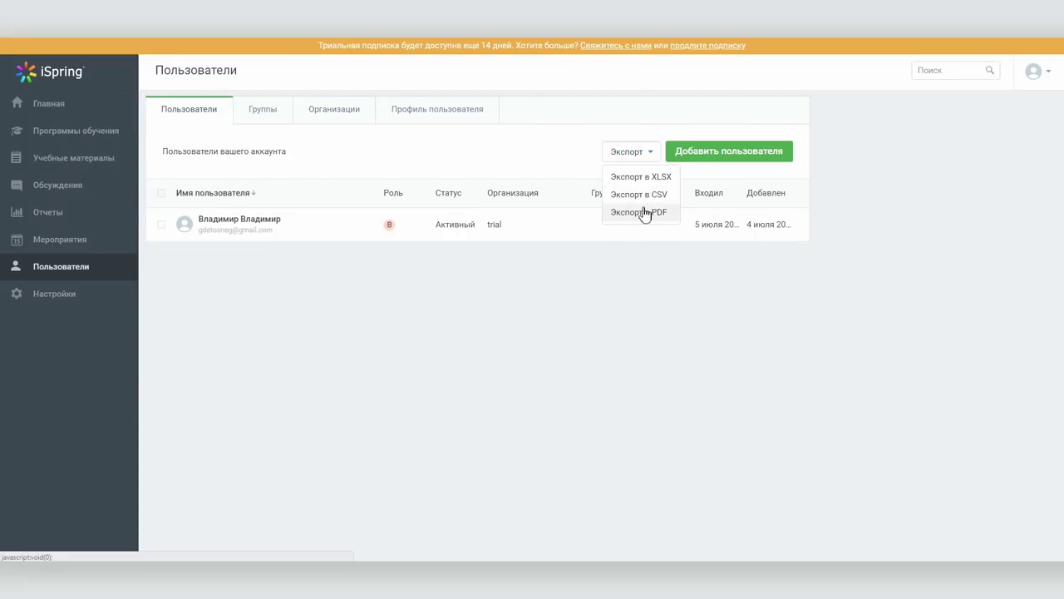
pyautogui.click(645, 153)
pyautogui.click(702, 154)
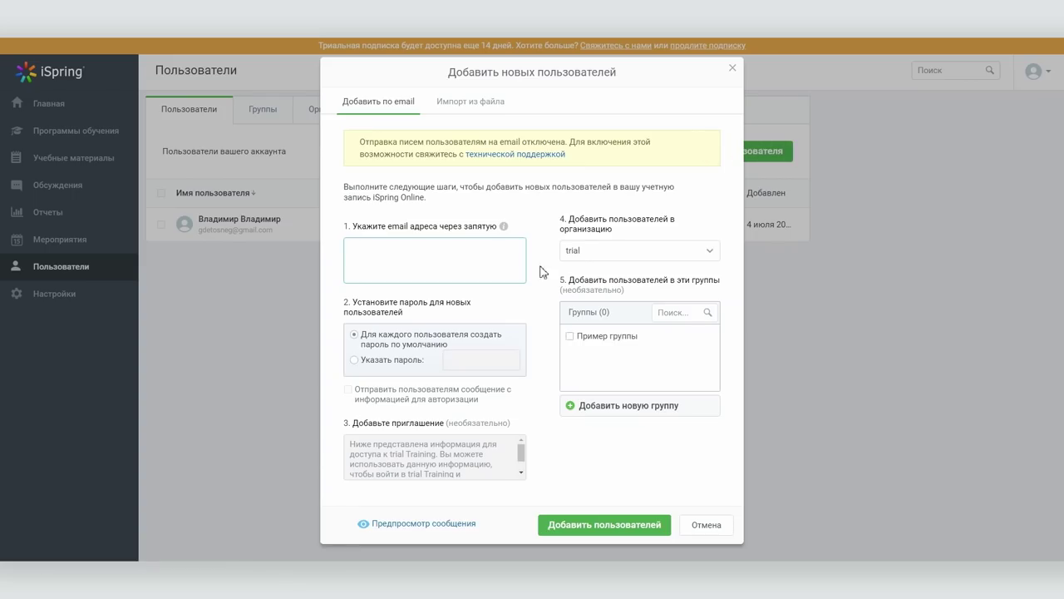
pyautogui.click(537, 300)
pyautogui.click(601, 252)
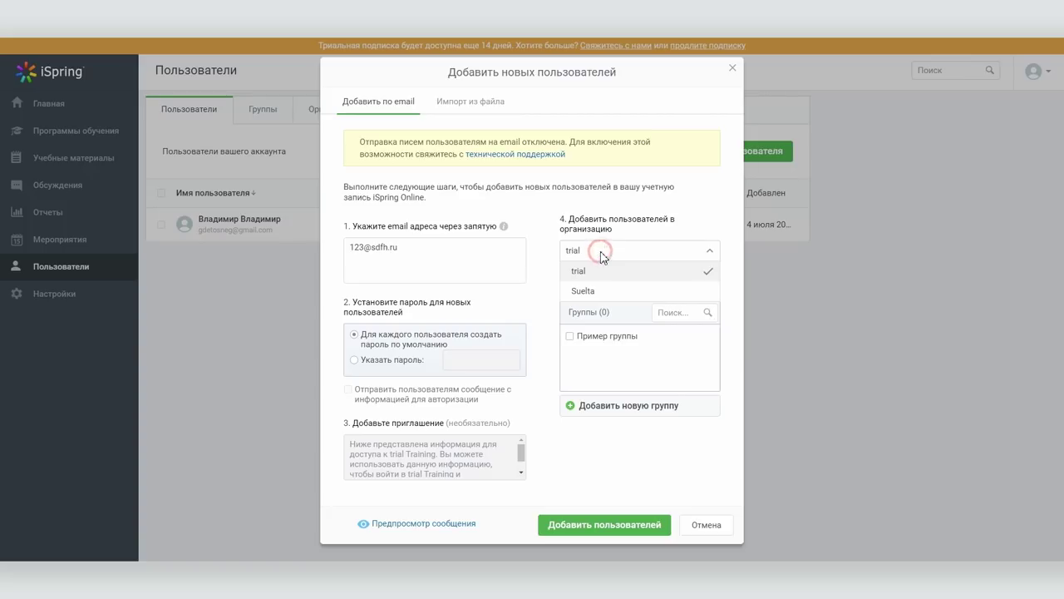
pyautogui.click(542, 317)
pyautogui.click(571, 336)
pyautogui.click(570, 336)
pyautogui.click(593, 404)
pyautogui.click(595, 407)
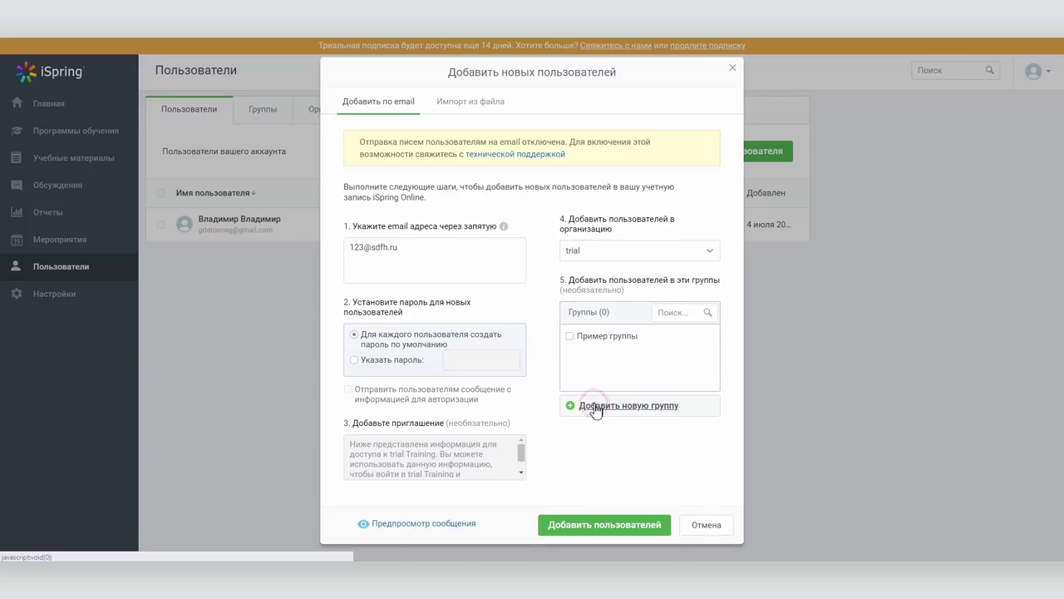
pyautogui.click(723, 527)
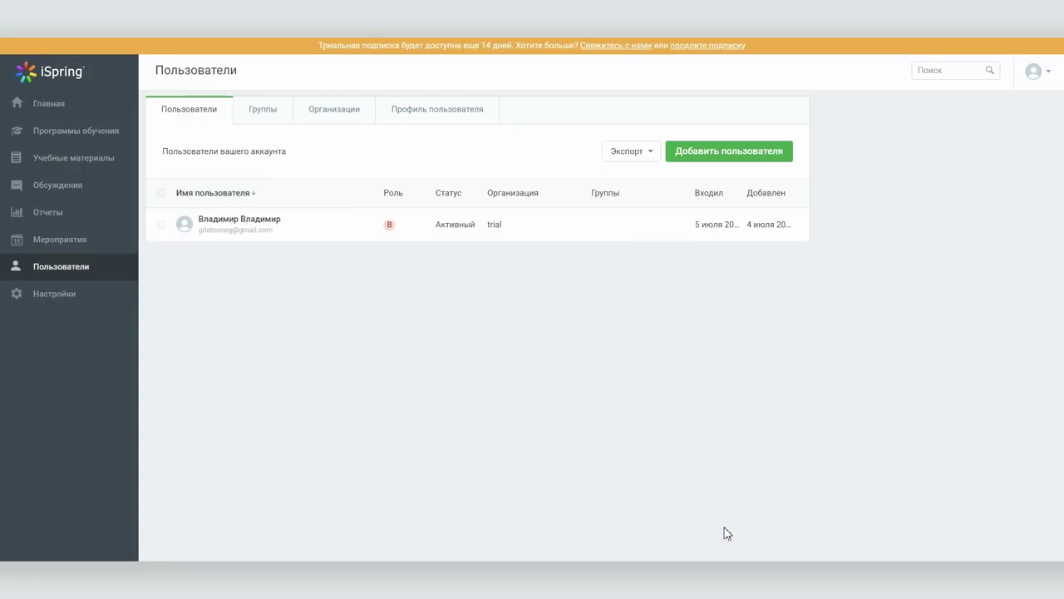
pyautogui.click(43, 136)
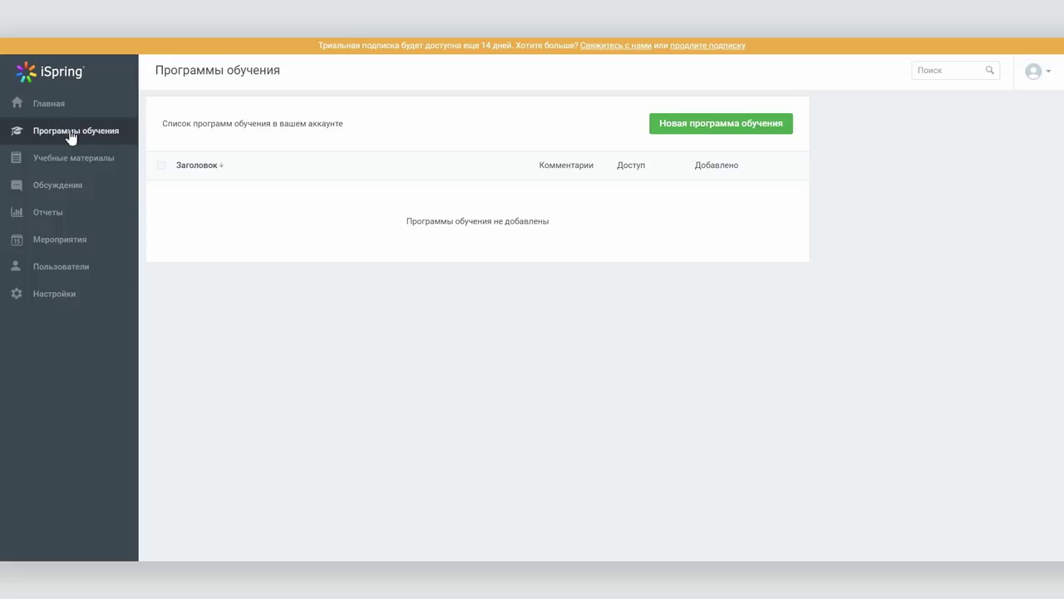
# Open the car-dealership dialogue simulator material and launch its preview
pyautogui.click(70, 157)
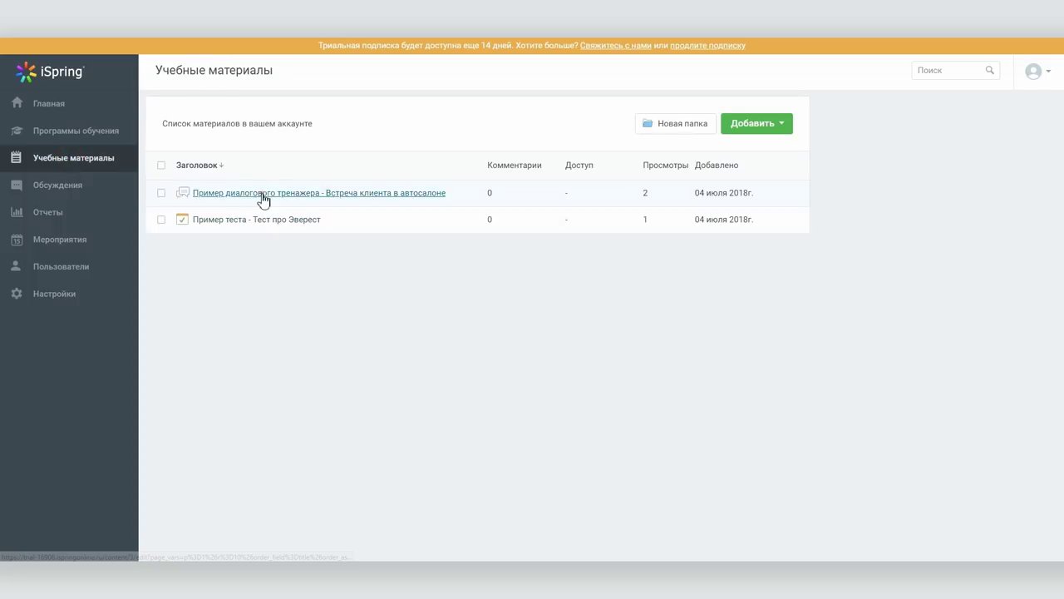
pyautogui.click(260, 194)
pyautogui.click(202, 129)
pyautogui.click(1030, 143)
pyautogui.click(781, 136)
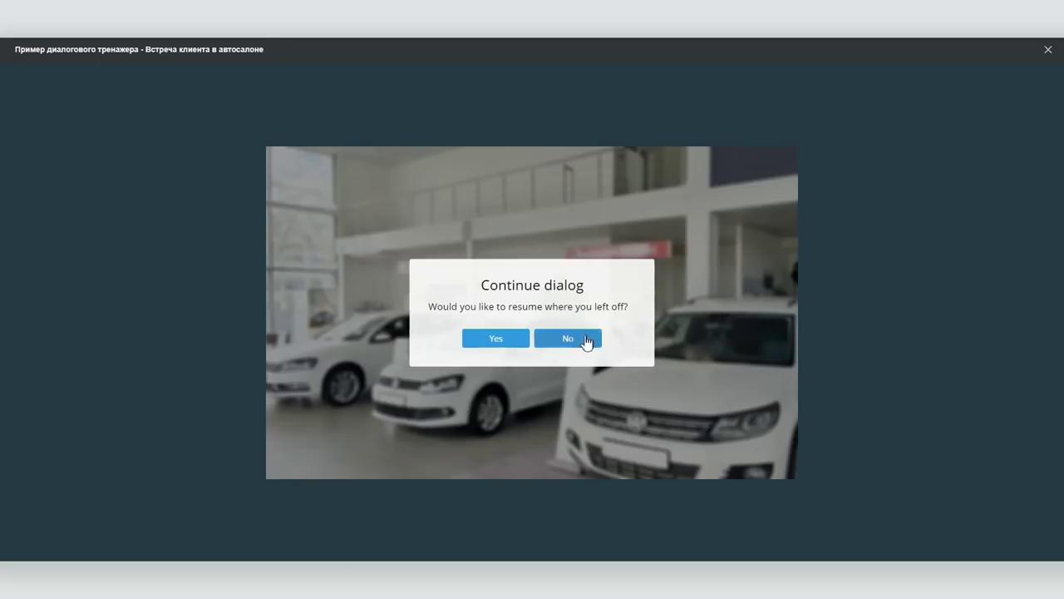
# Start the simulation fresh, choose waiting for the client, then restart the scenario
pyautogui.click(585, 337)
pyautogui.click(527, 405)
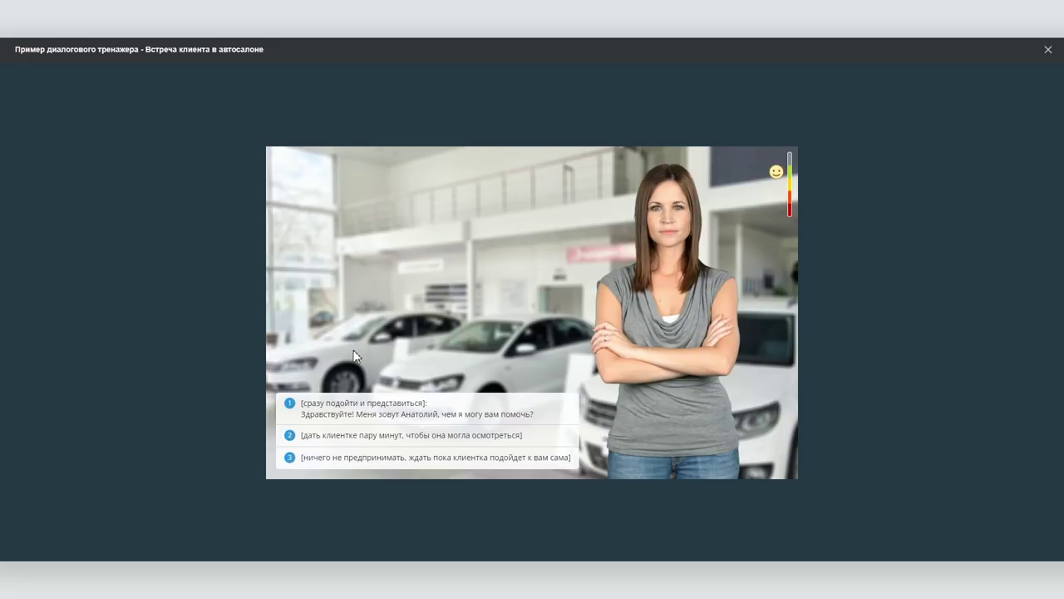
pyautogui.click(414, 457)
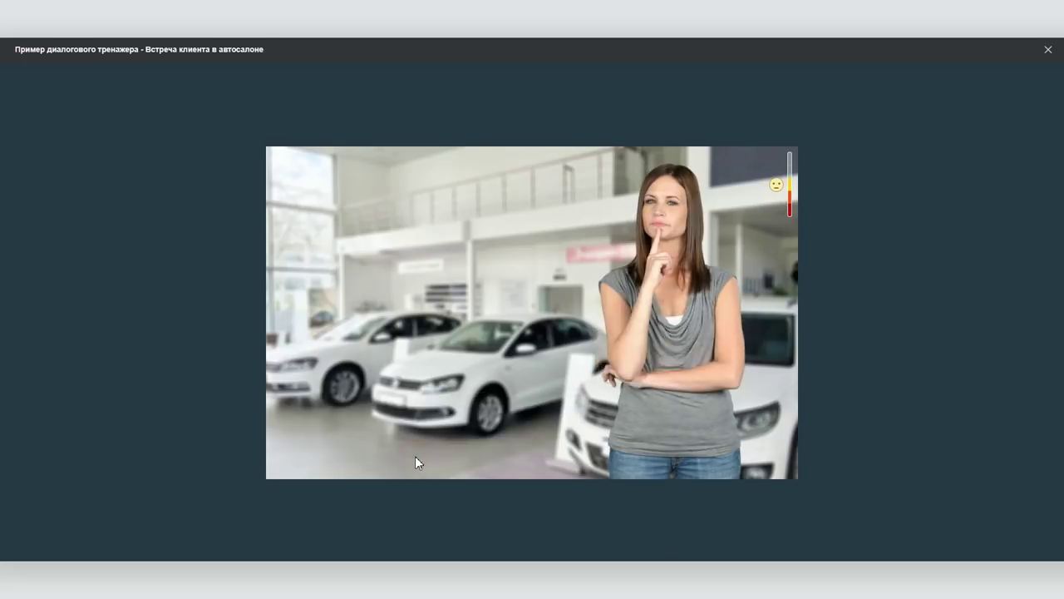
pyautogui.click(527, 406)
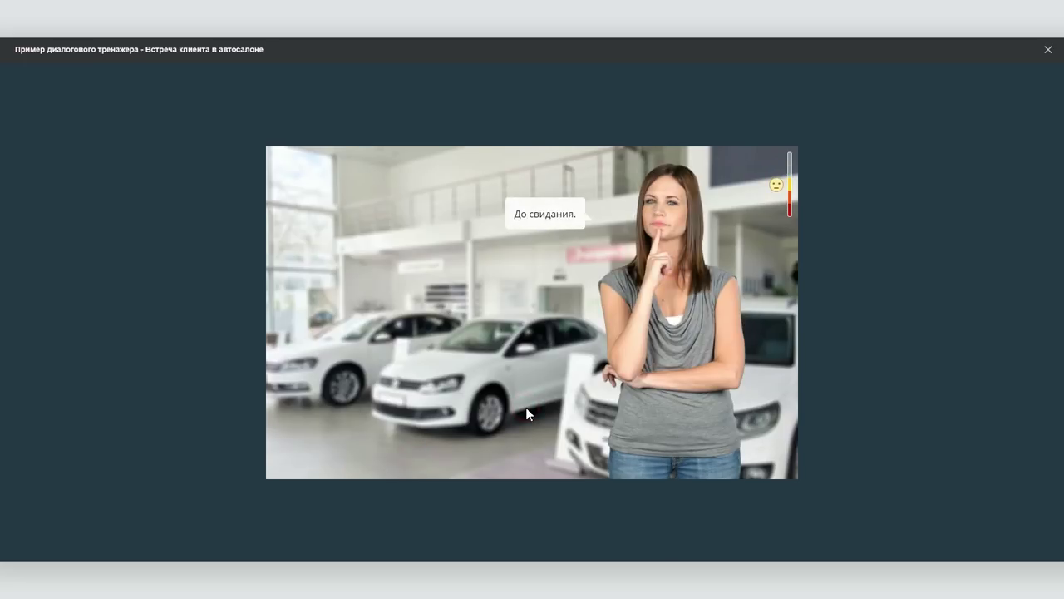
pyautogui.click(490, 462)
# Replay choosing to approach and introduce yourself, answer the client, then close the preview
pyautogui.click(524, 407)
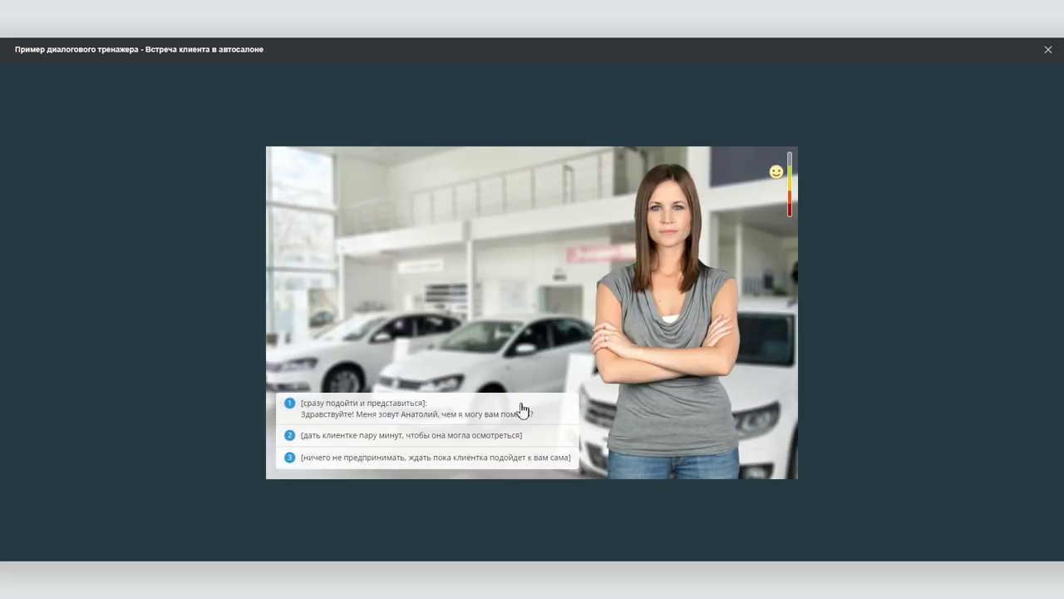
pyautogui.click(400, 413)
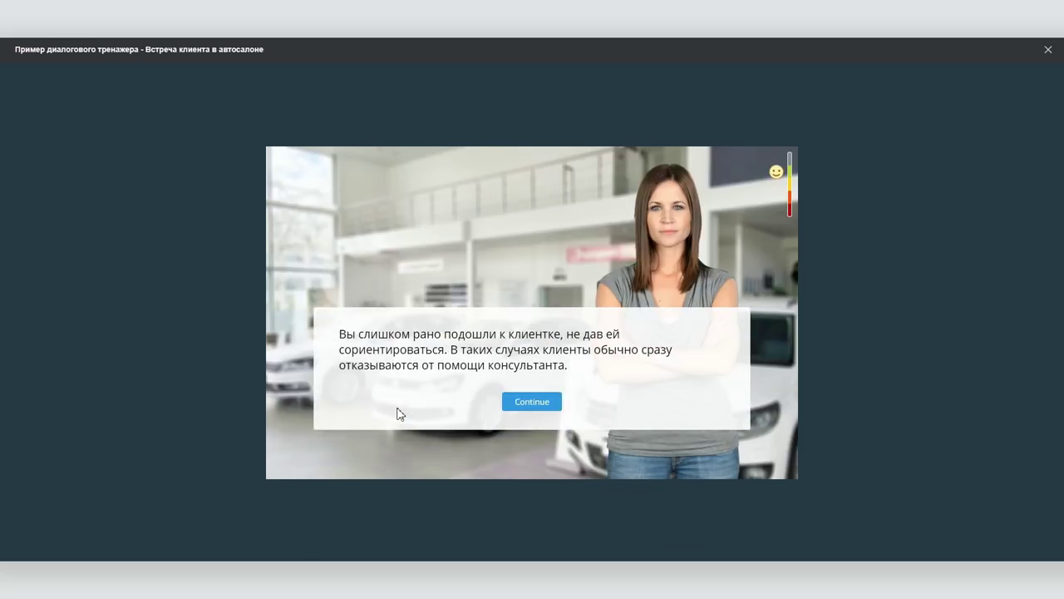
pyautogui.click(545, 402)
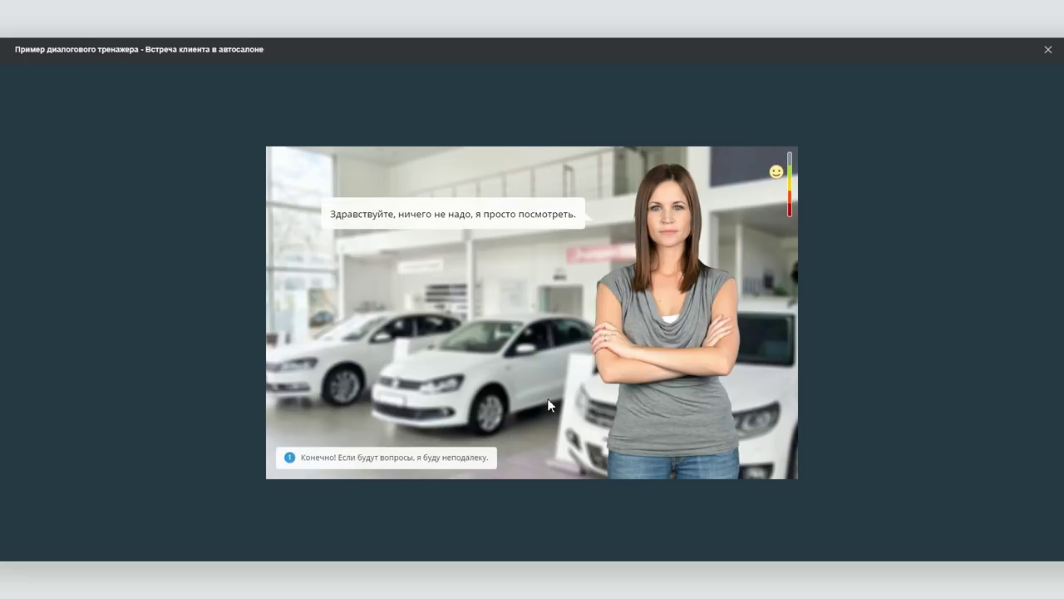
pyautogui.click(426, 458)
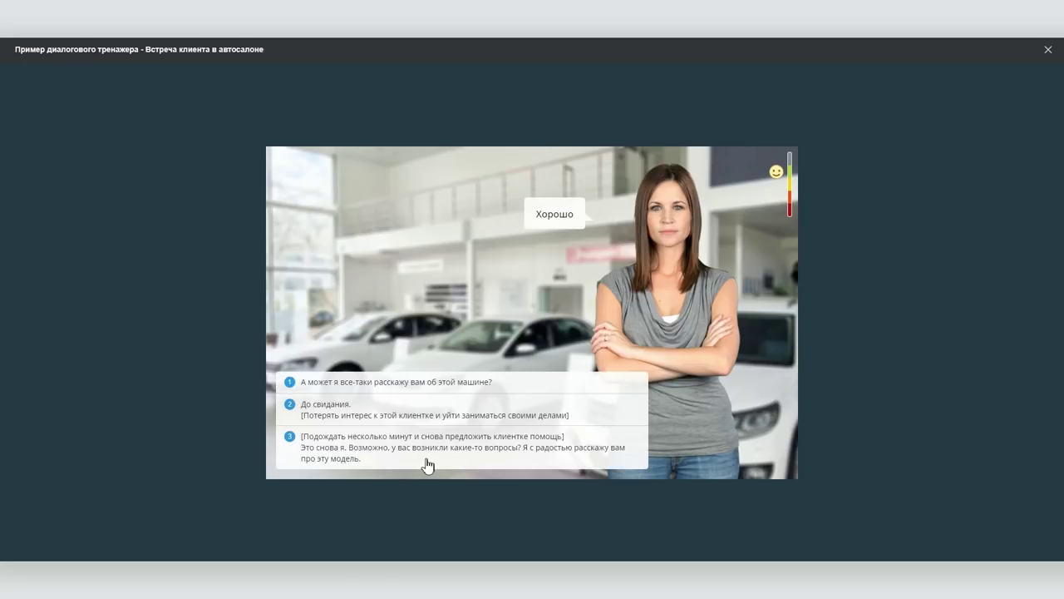
pyautogui.click(1047, 49)
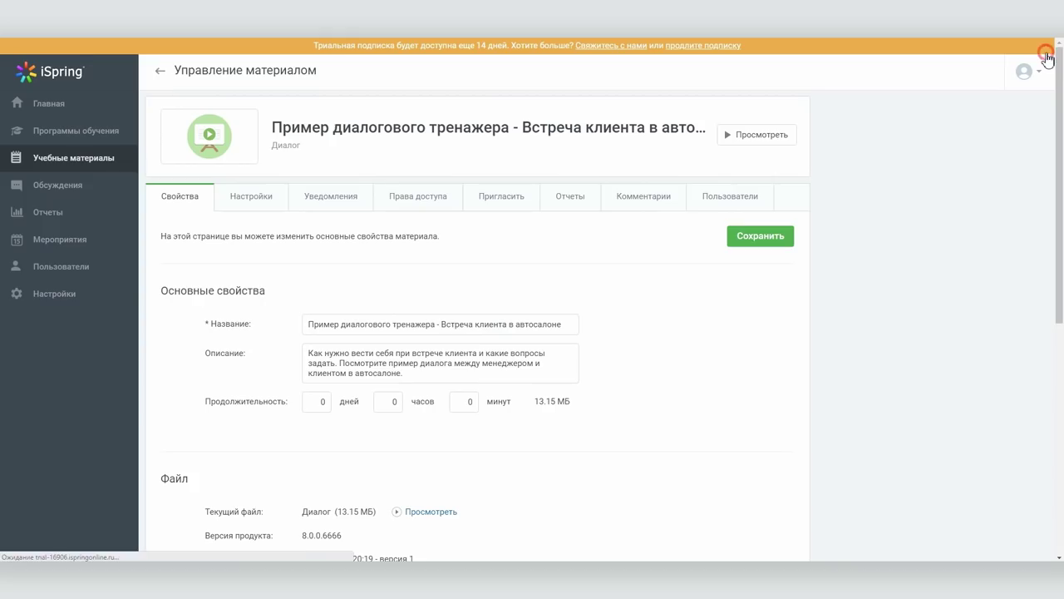
# Start a new material upload and select the Красота спасет мир PDF
pyautogui.click(105, 171)
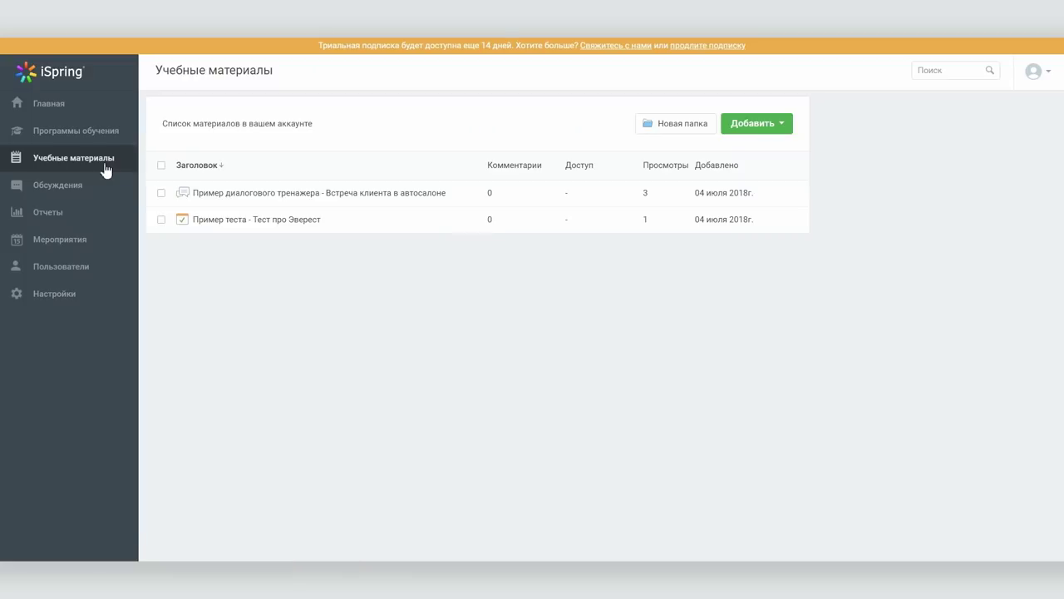
pyautogui.click(758, 123)
pyautogui.click(762, 148)
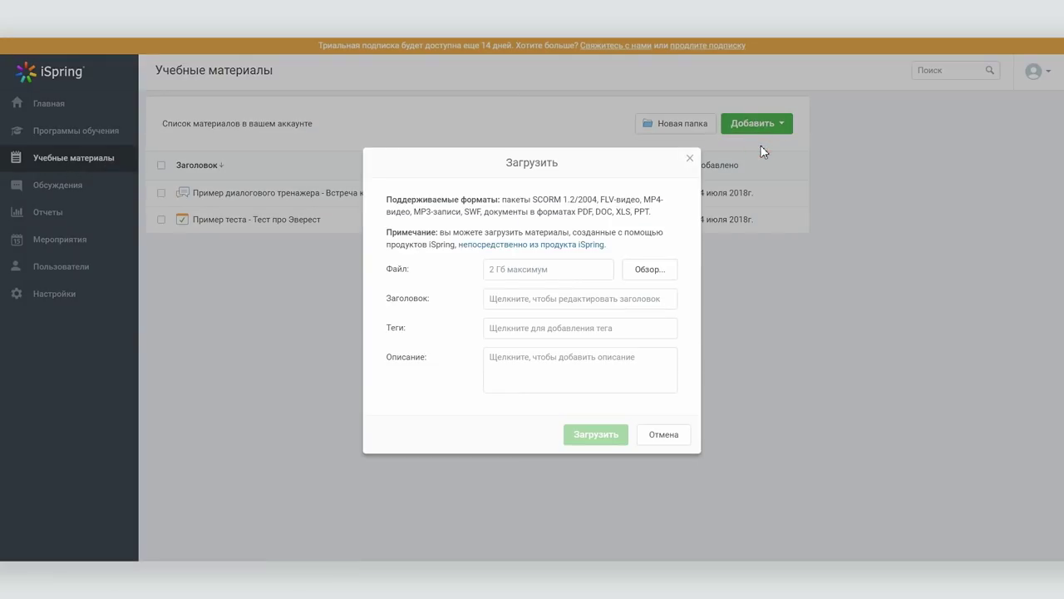
pyautogui.moveTo(533, 200); pyautogui.dragTo(660, 213)
pyautogui.click(668, 220)
pyautogui.click(648, 270)
pyautogui.doubleClick(654, 316)
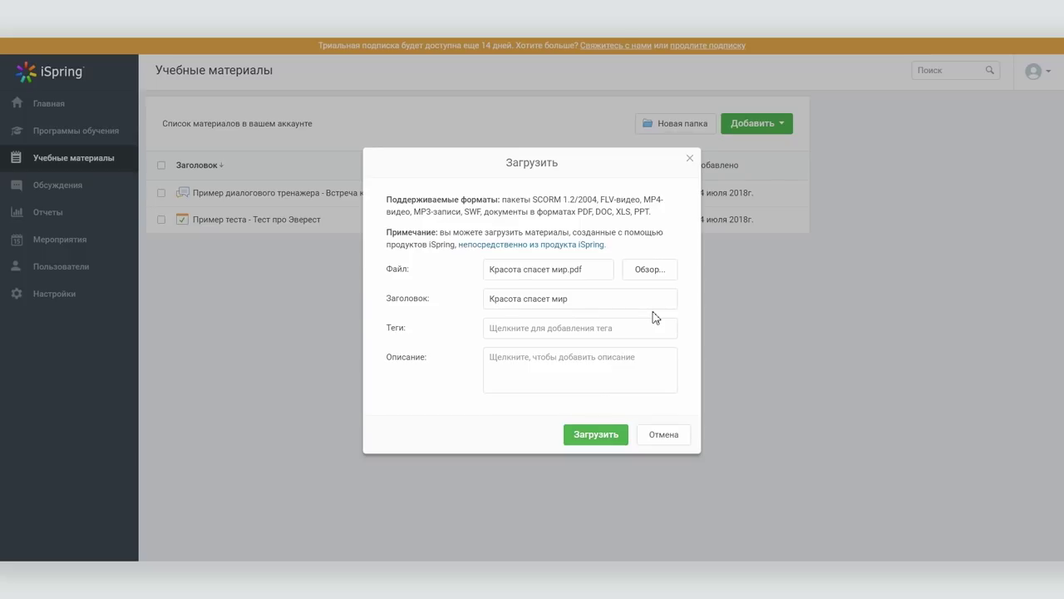
# Tag it аси and благосфера, describe it as 'Мастер класс по созданию видеоконтента для НКО', and upload
pyautogui.click(568, 330)
pyautogui.write('аси')
pyautogui.press('Return')
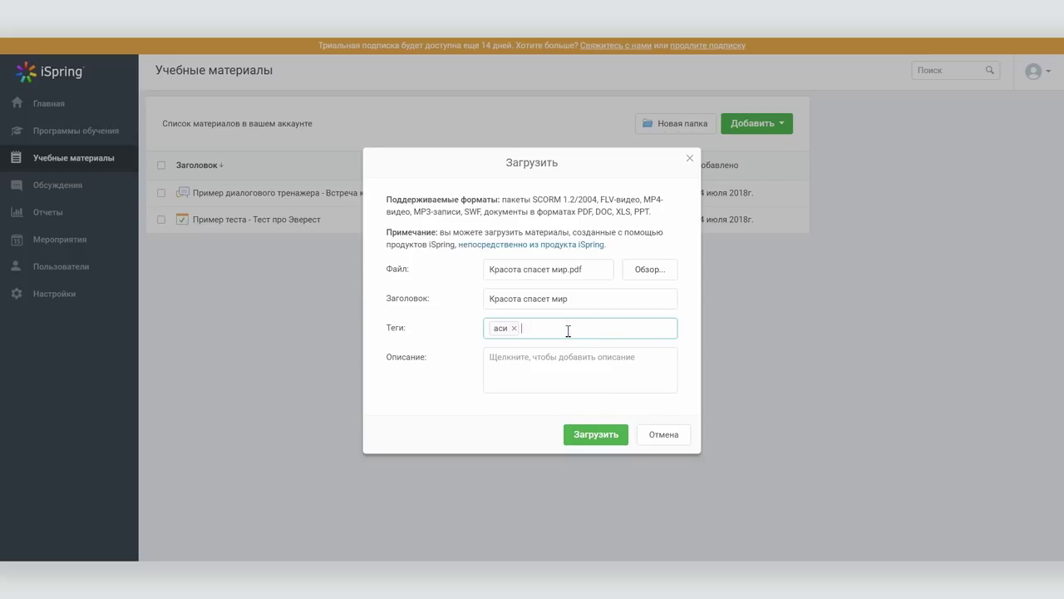
pyautogui.press('Return')
pyautogui.click(563, 373)
pyautogui.write('Мастер класс по созданию видеоконтента для НКО')
pyautogui.click(590, 434)
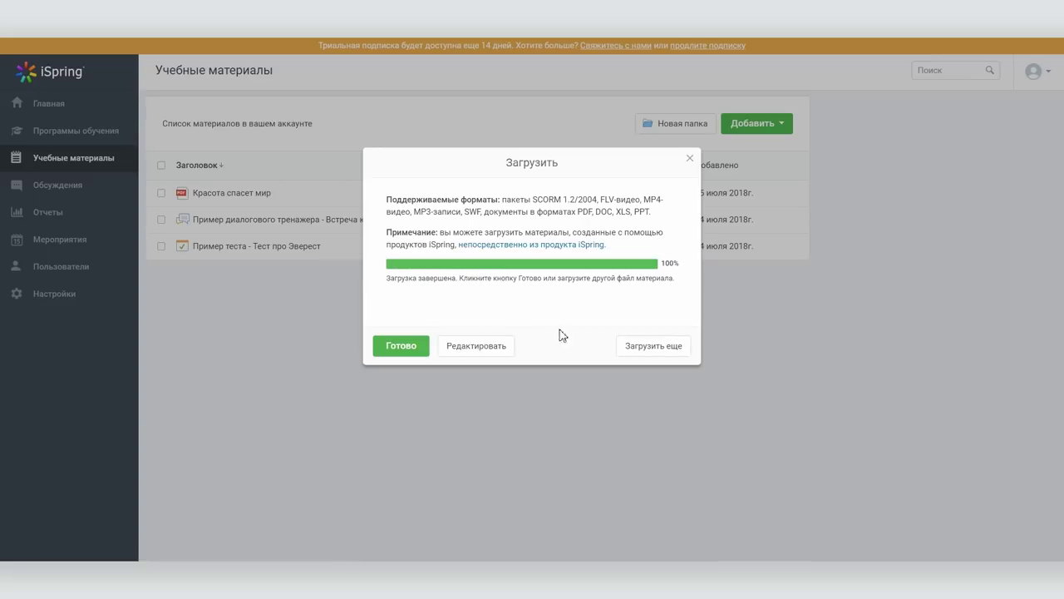
pyautogui.click(401, 345)
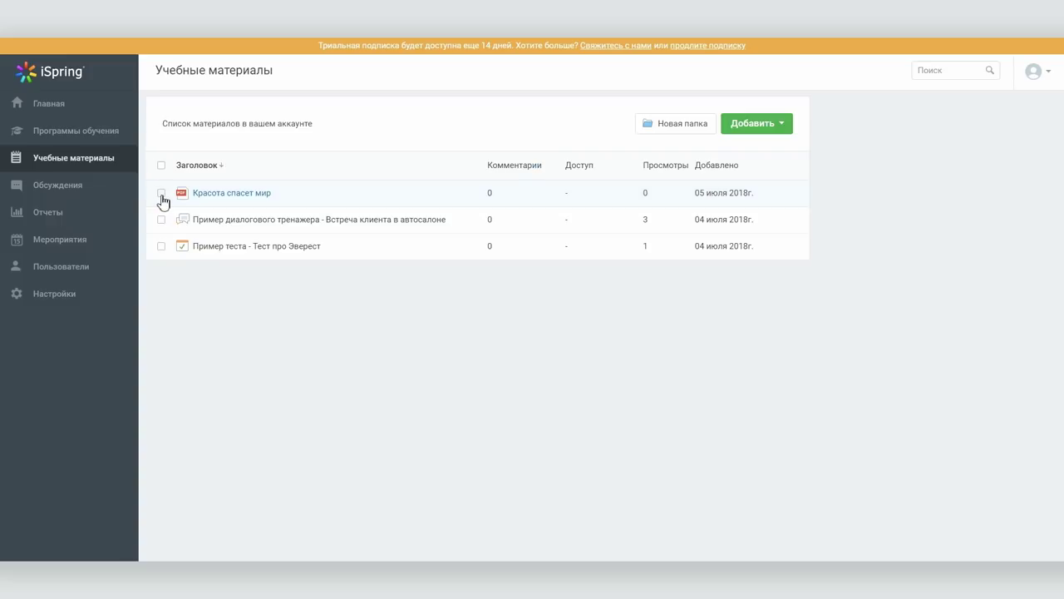
pyautogui.click(73, 133)
# Create the training program 'Видеоконтент в автосалоне' with a 4-day duration
pyautogui.click(712, 125)
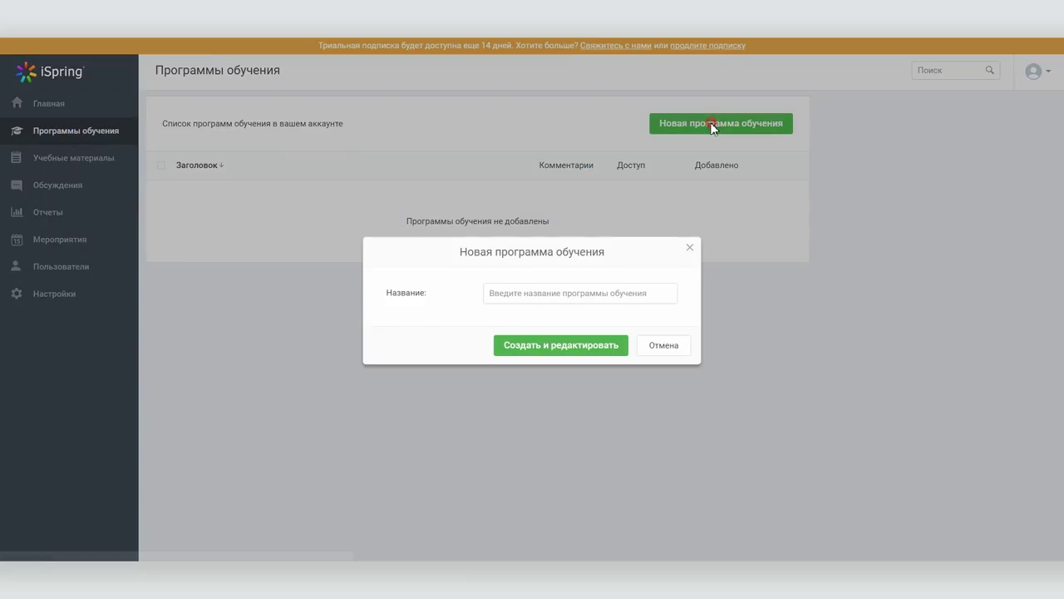
pyautogui.click(510, 296)
pyautogui.write('Видеоконтент в автосалоне')
pyautogui.click(559, 346)
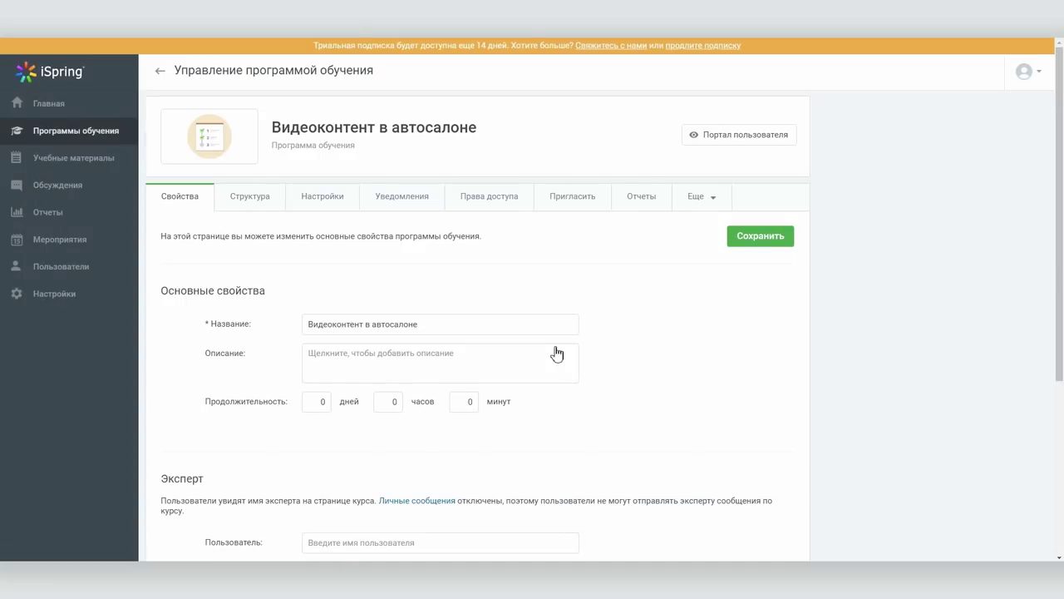
pyautogui.click(375, 353)
pyautogui.scroll(-3, 665, 402)
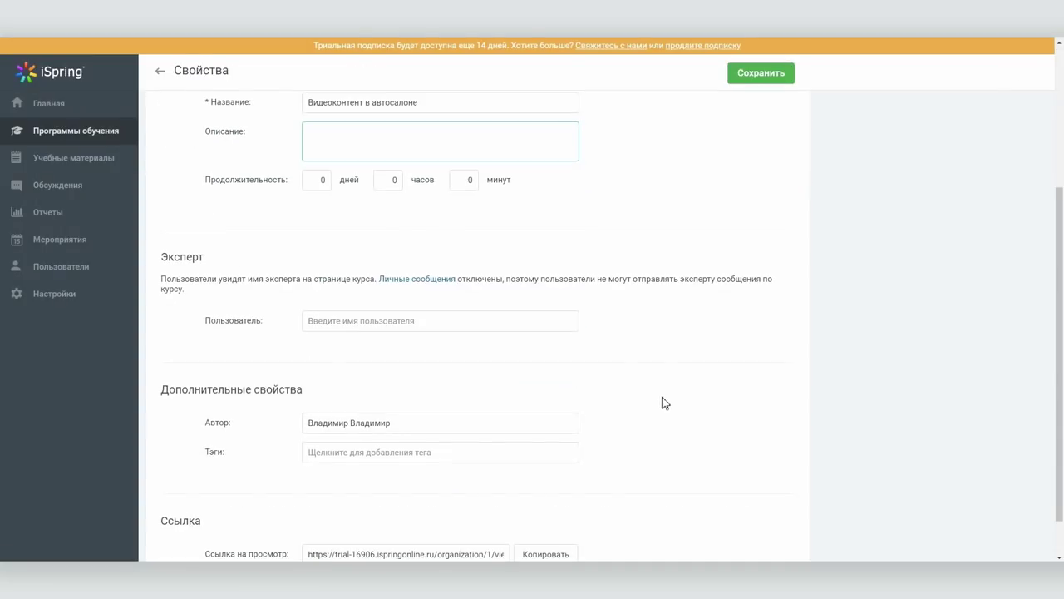
pyautogui.click(315, 179)
pyautogui.write('4')
pyautogui.press('Return')
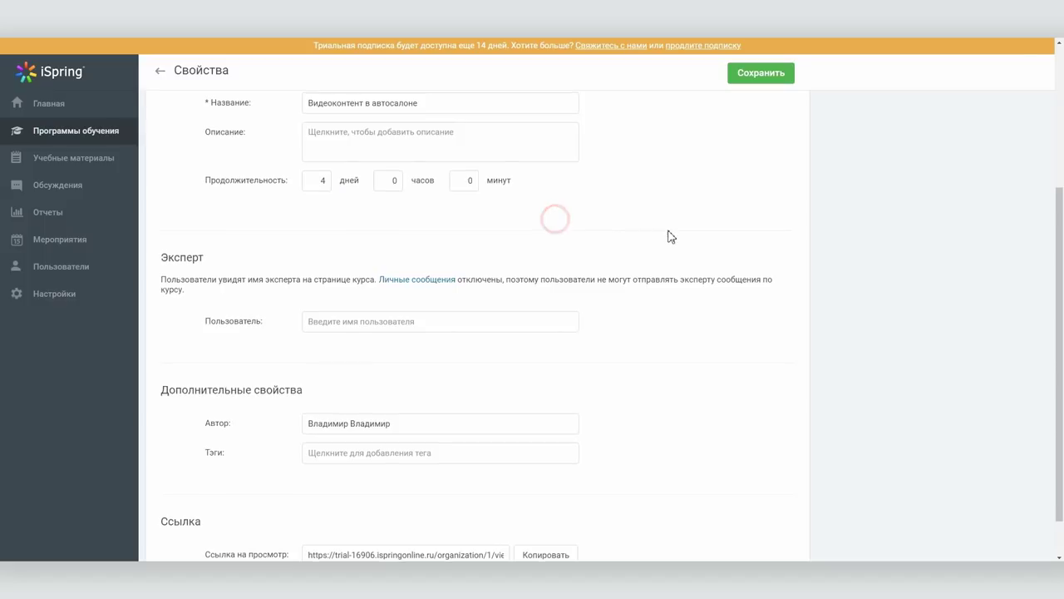
# Add the chapter 'Встреча в автосалоне с оператором' to the program structure
pyautogui.click(239, 202)
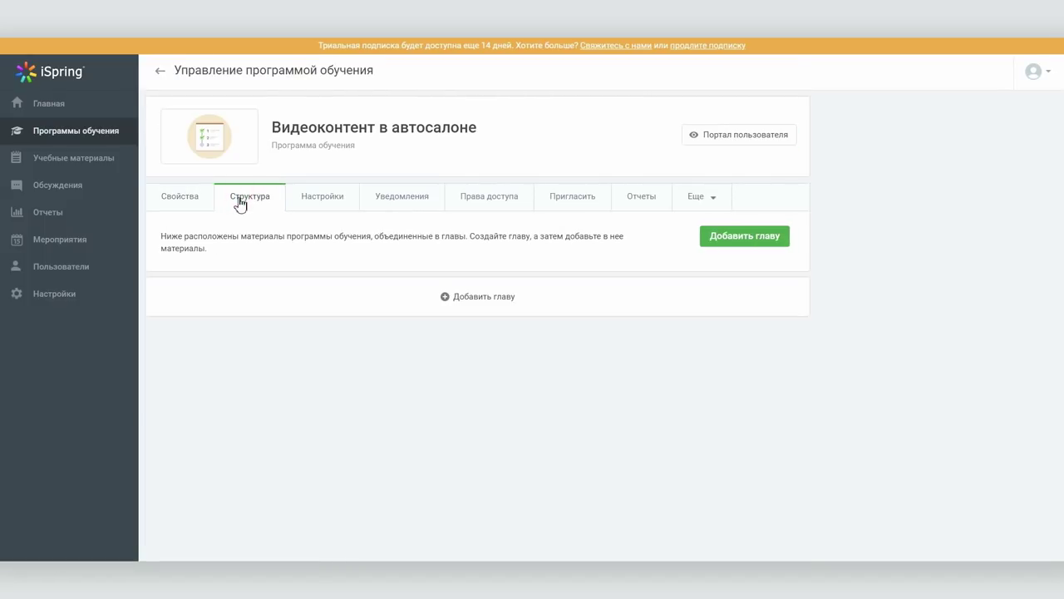
pyautogui.click(485, 296)
pyautogui.write('Встреча в автосалоне с оператором')
pyautogui.click(703, 313)
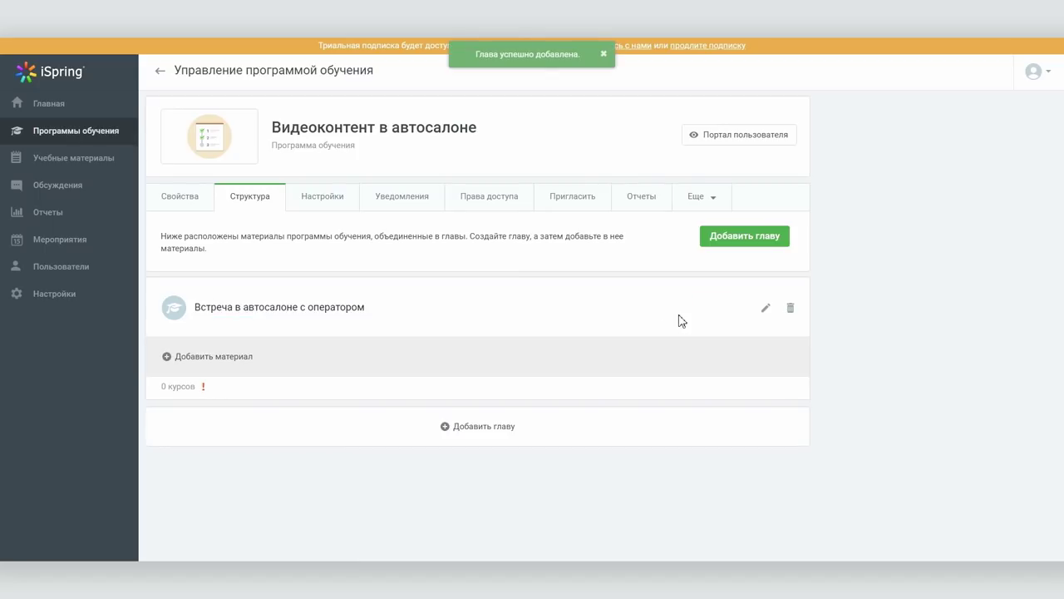
# Add Красота спасет мир and the dialogue trainer course to the chapter
pyautogui.click(247, 353)
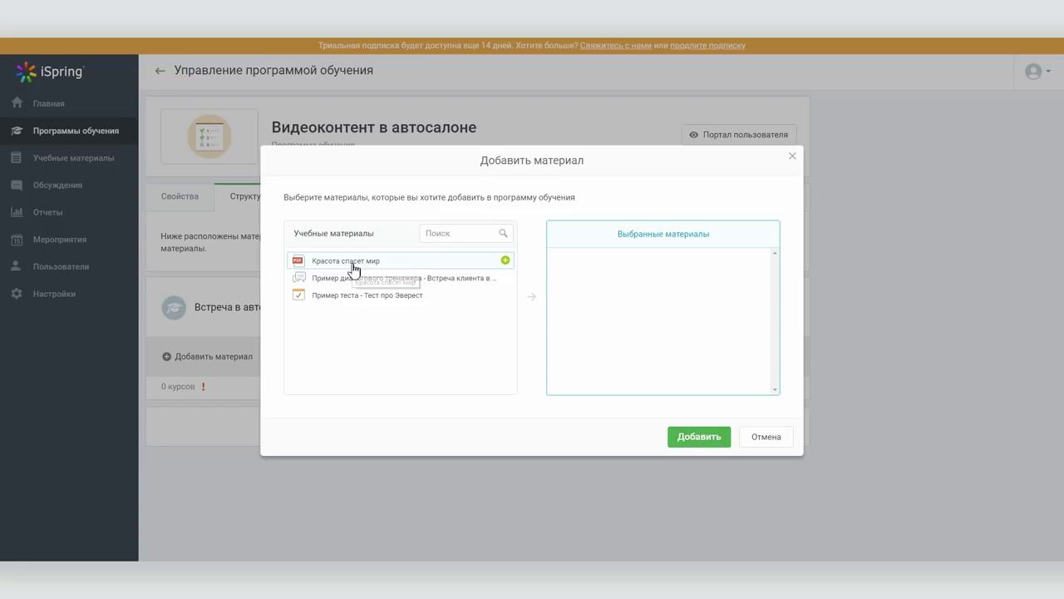
pyautogui.click(353, 265)
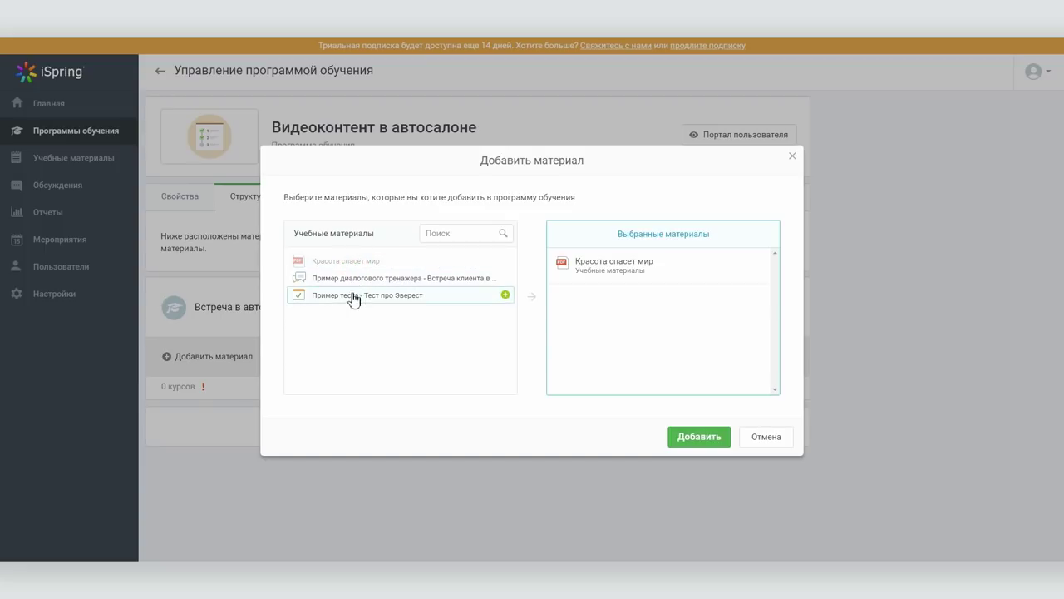
pyautogui.click(353, 280)
pyautogui.click(698, 437)
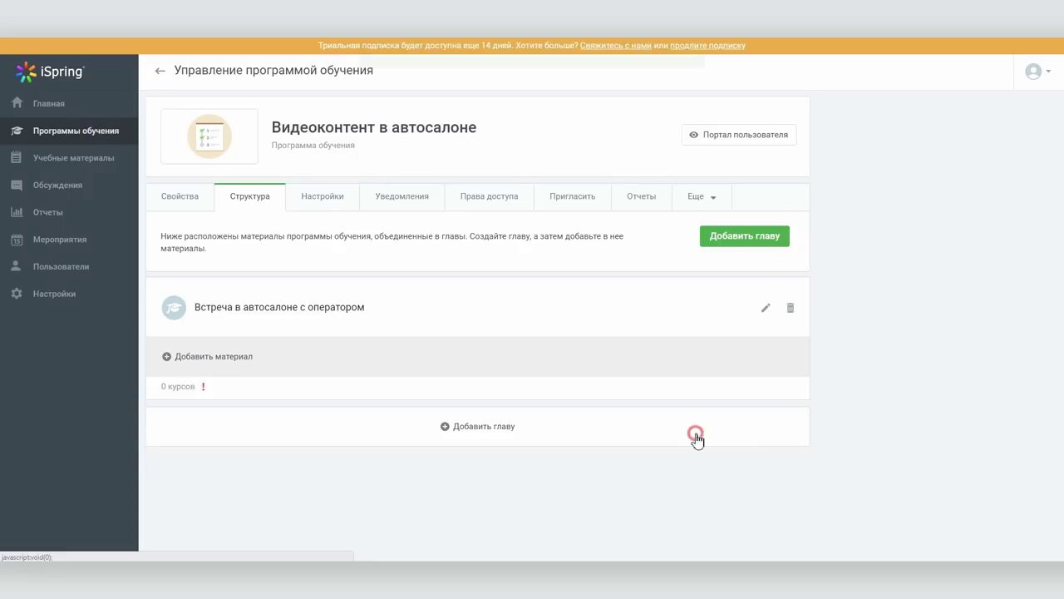
pyautogui.click(240, 388)
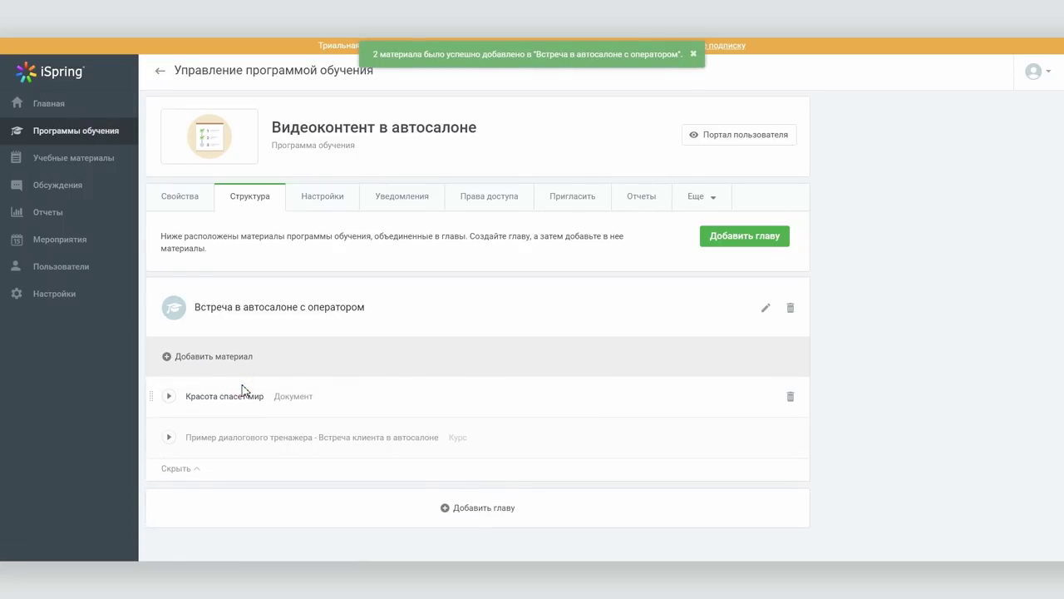
pyautogui.click(326, 202)
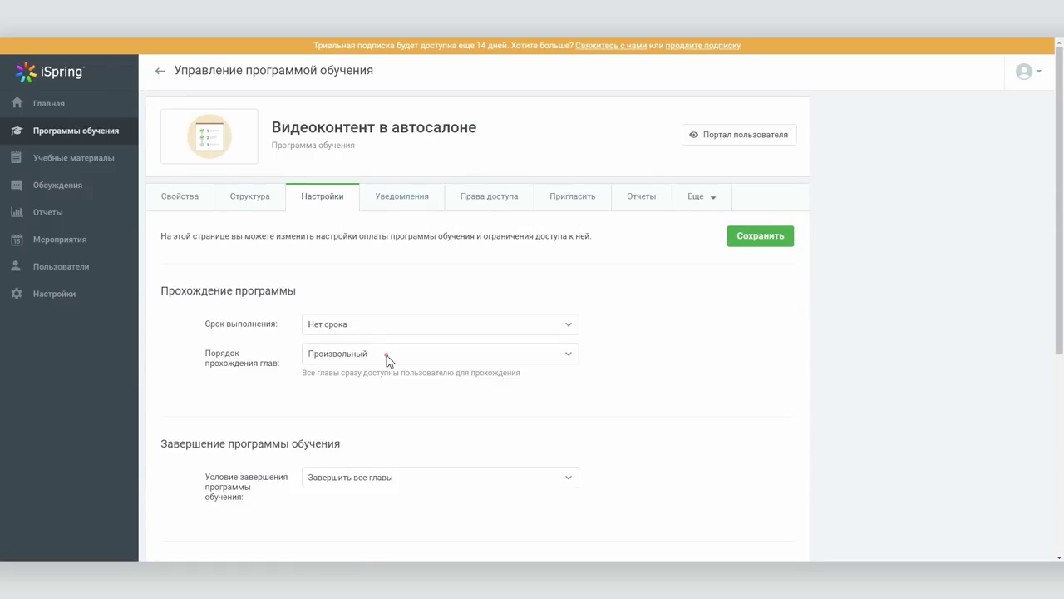
# Set chapter order to Строго последовательный and save the program settings
pyautogui.click(387, 356)
pyautogui.click(401, 312)
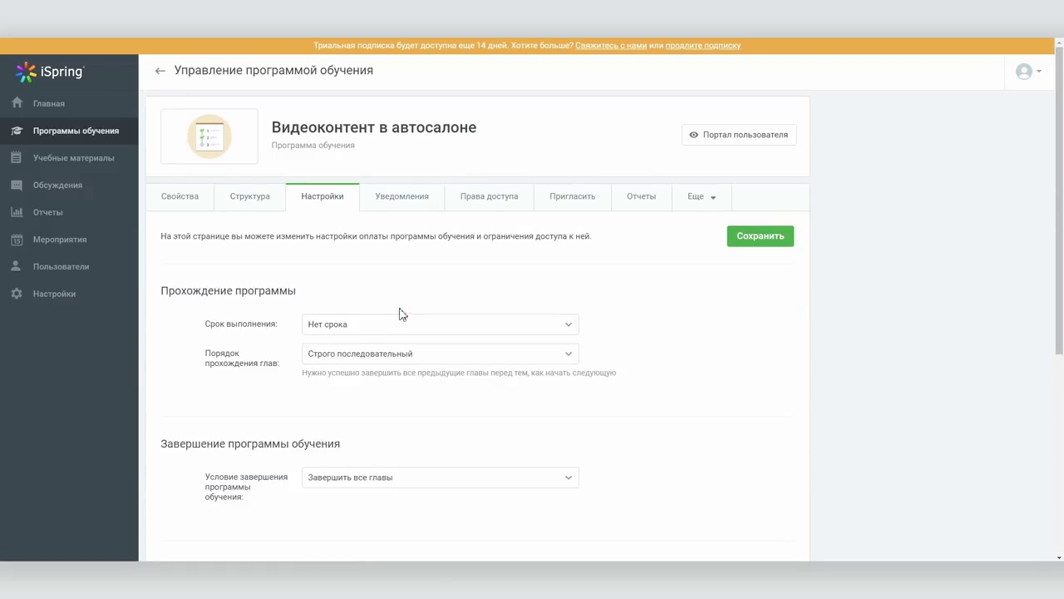
pyautogui.click(739, 239)
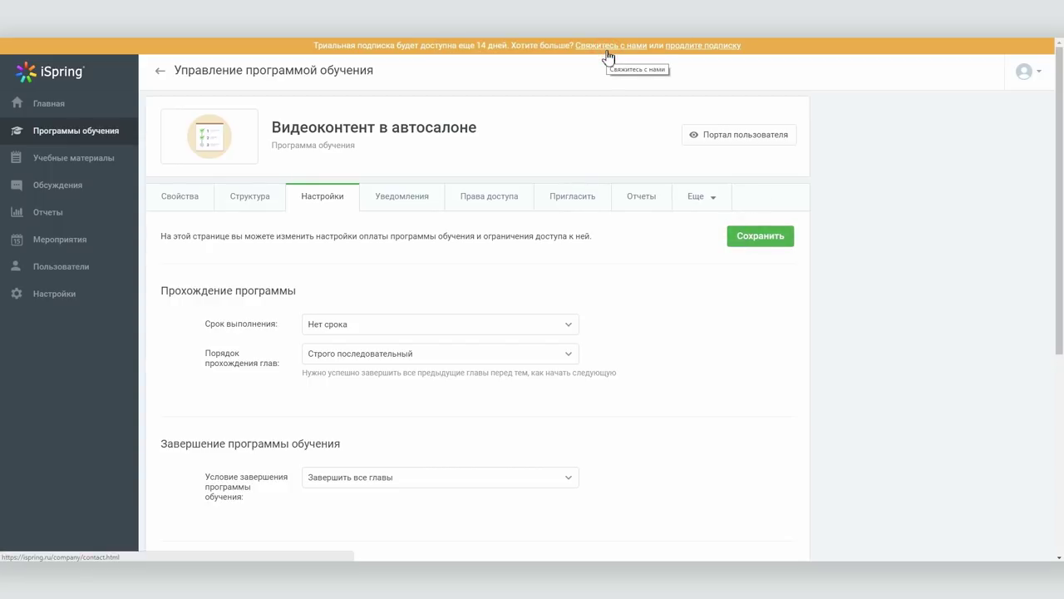
# Look through the program's available report types
pyautogui.click(647, 198)
pyautogui.click(441, 295)
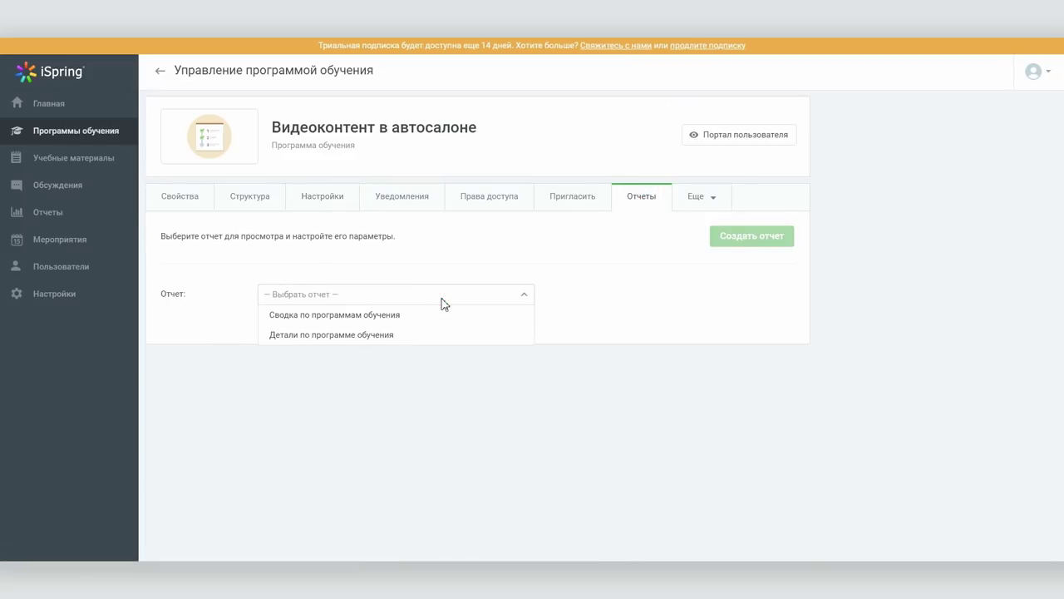
pyautogui.click(598, 308)
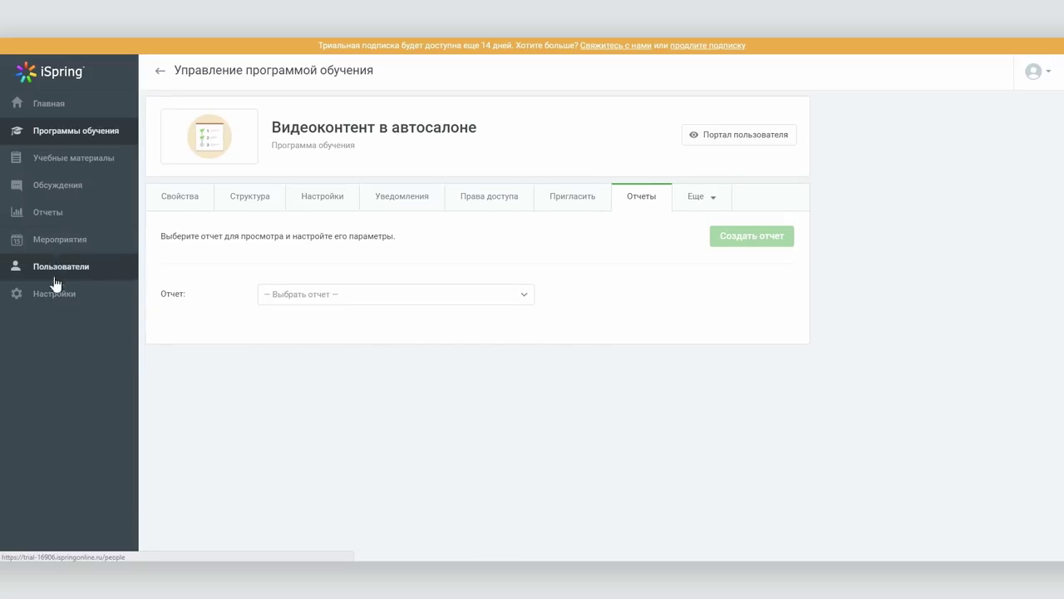
# Open the general Результаты report, keeping trial as organization, and check its group filter
pyautogui.click(55, 223)
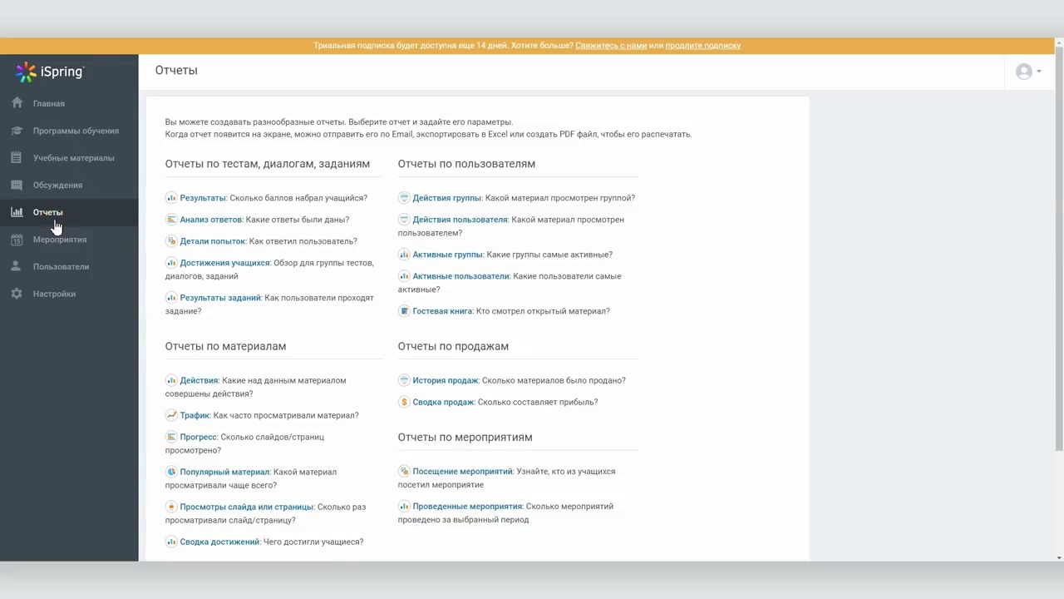
pyautogui.scroll(-2, 335, 252)
pyautogui.scroll(2, 338, 270)
pyautogui.click(207, 203)
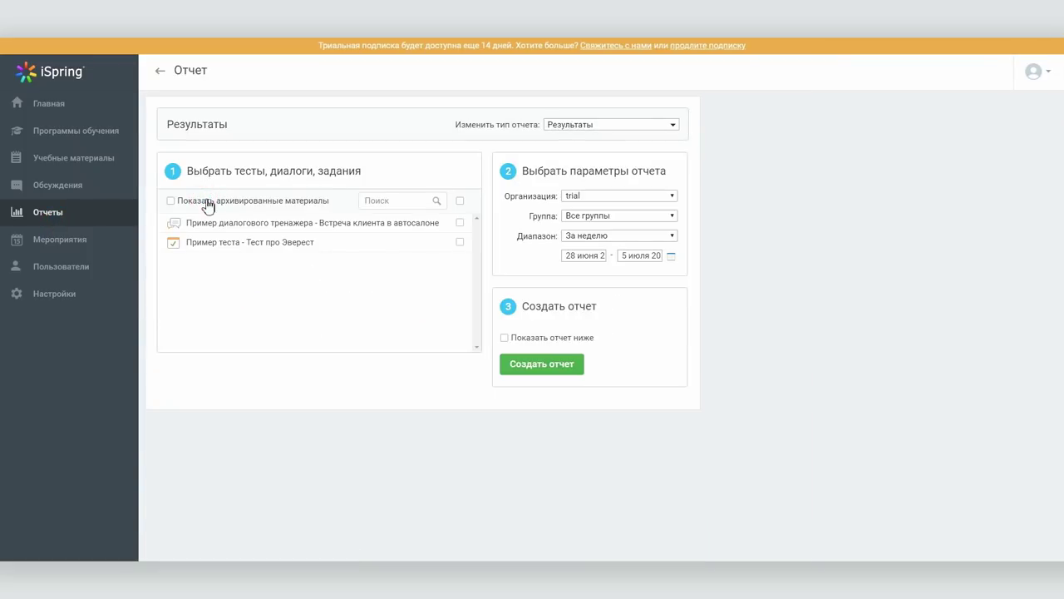
pyautogui.click(588, 197)
pyautogui.click(588, 196)
pyautogui.click(592, 215)
pyautogui.click(69, 240)
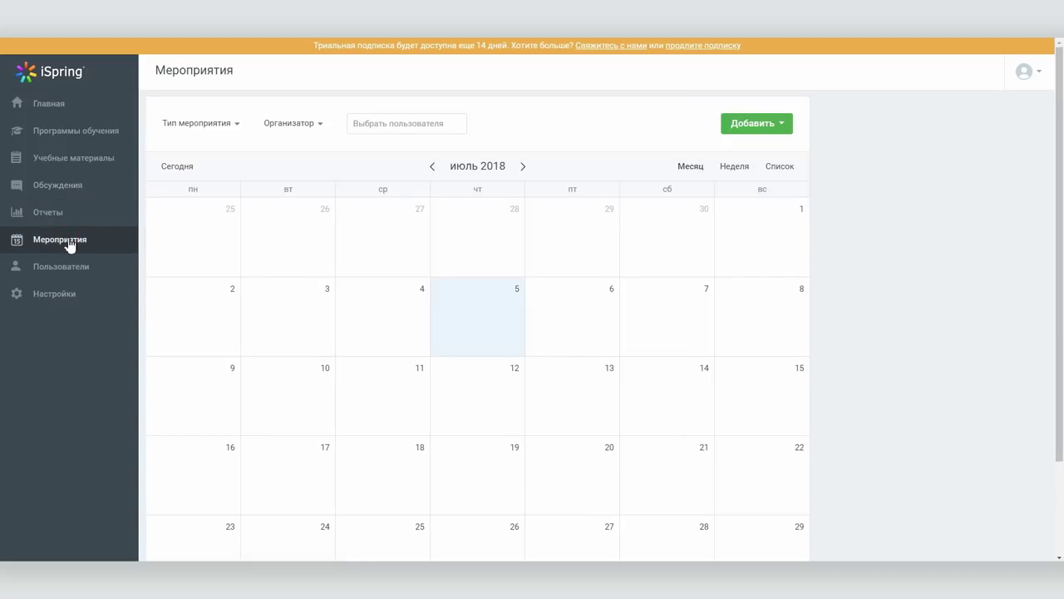
# Create a training event on 6 July 2018 for 10 participants, location 'Мос', and save it
pyautogui.click(761, 123)
pyautogui.click(760, 147)
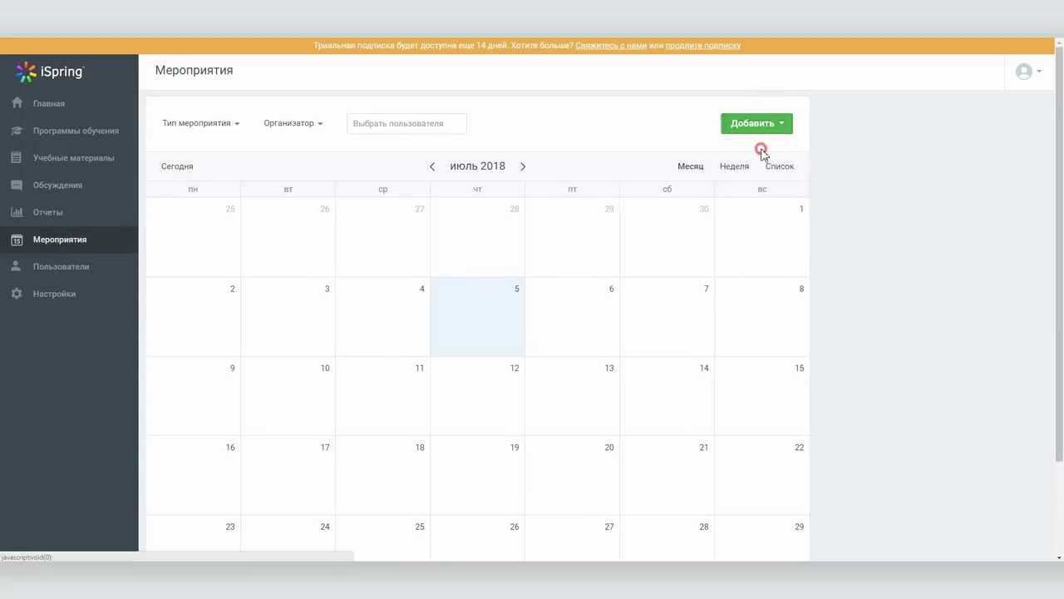
pyautogui.scroll(-3, 532, 183)
pyautogui.click(294, 211)
pyautogui.click(351, 307)
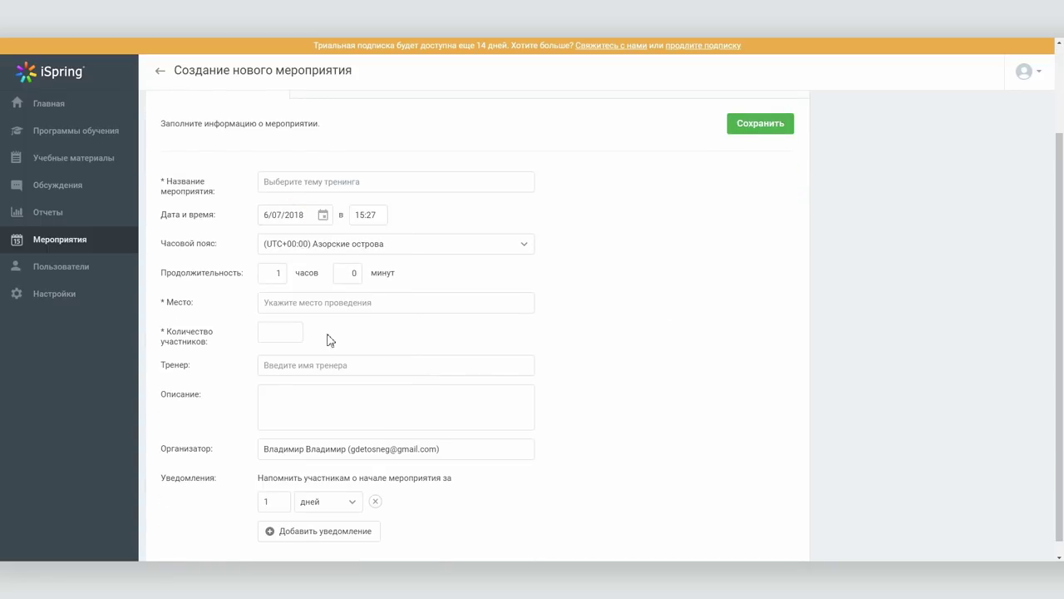
pyautogui.click(284, 317)
pyautogui.write('10')
pyautogui.click(295, 287)
pyautogui.write('Мос')
pyautogui.click(392, 163)
pyautogui.click(788, 109)
# Check the event's participant list and close the invite form without inviting anyone
pyautogui.click(306, 197)
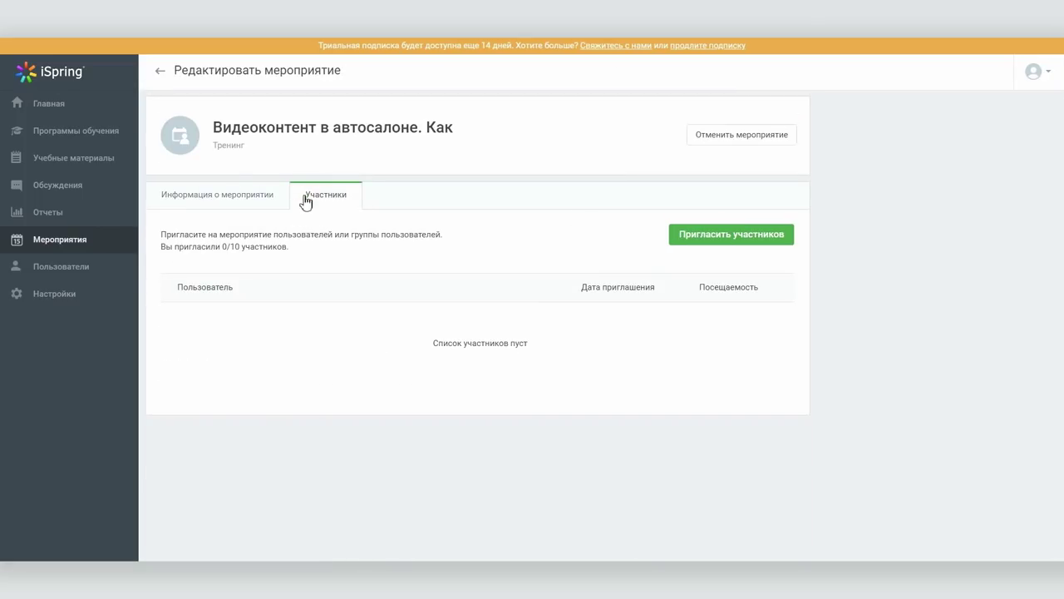
pyautogui.click(696, 234)
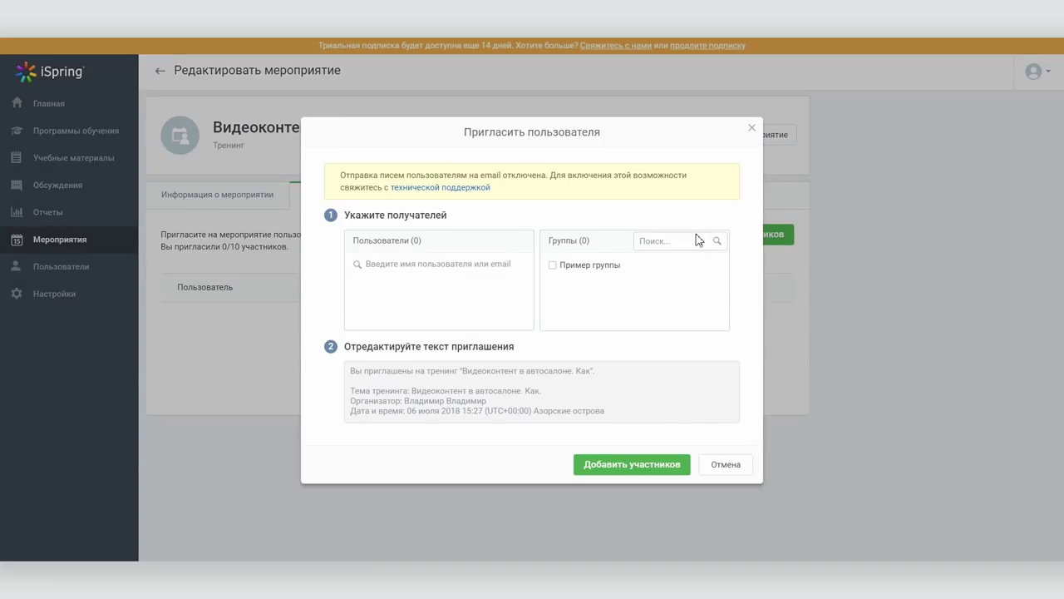
pyautogui.click(752, 129)
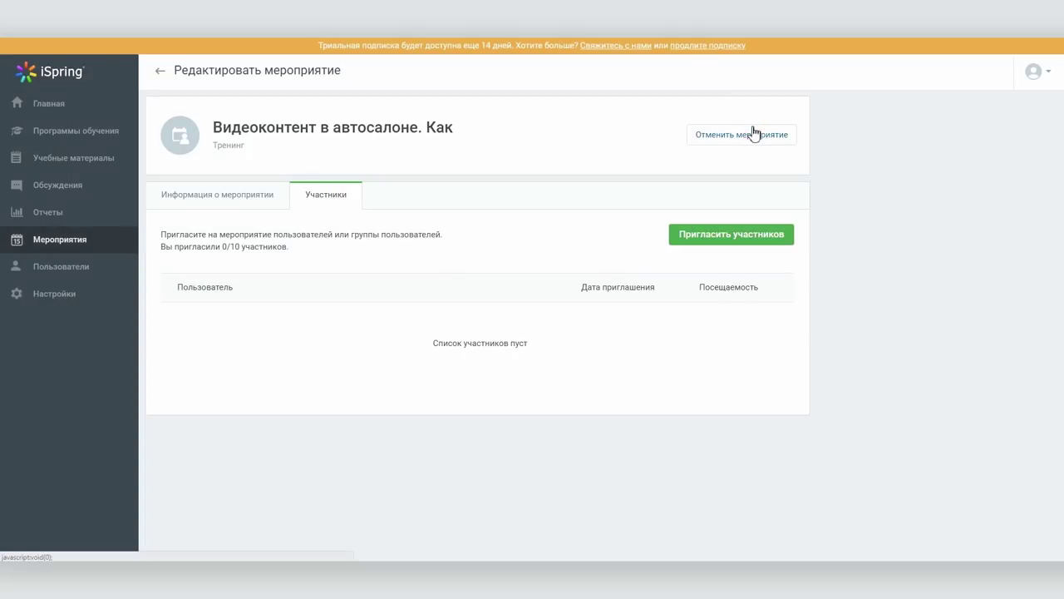
# Find the event 'Видеоконтент в автосалоне. Как' in the user portal's events calendar
pyautogui.click(1050, 74)
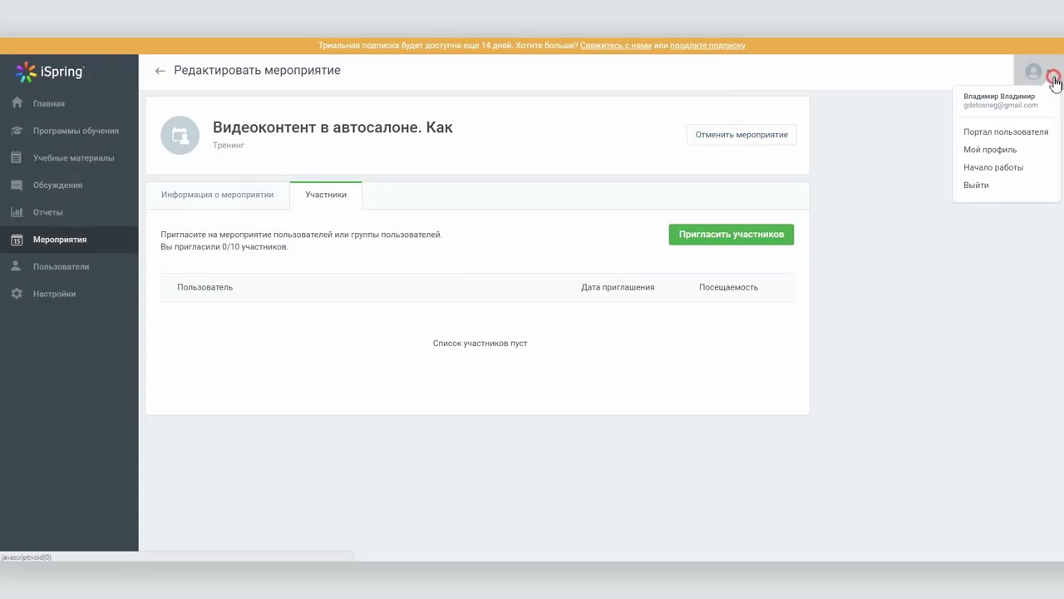
pyautogui.click(1023, 133)
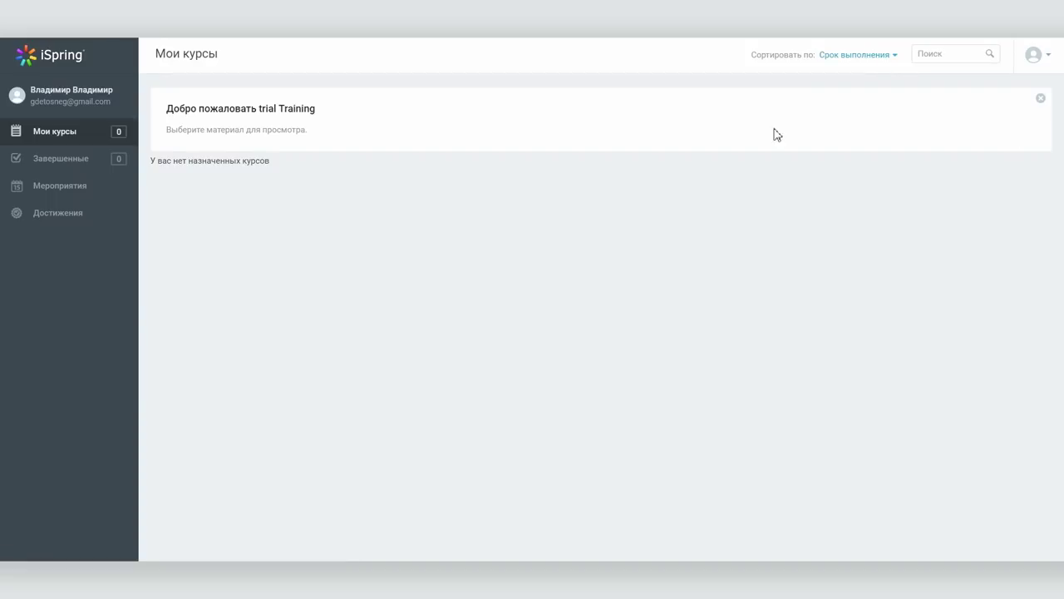
pyautogui.click(72, 190)
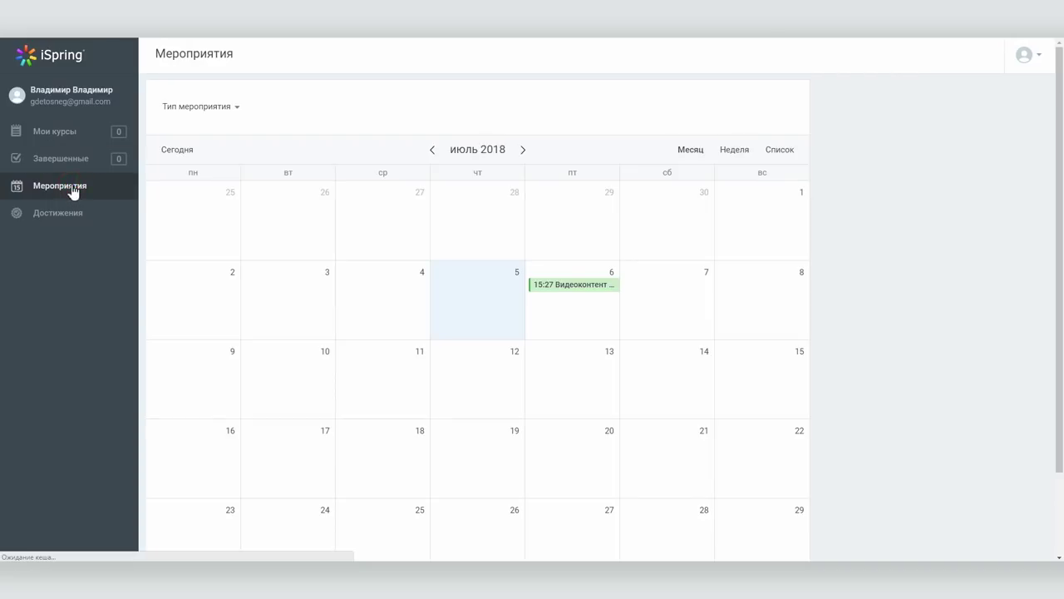